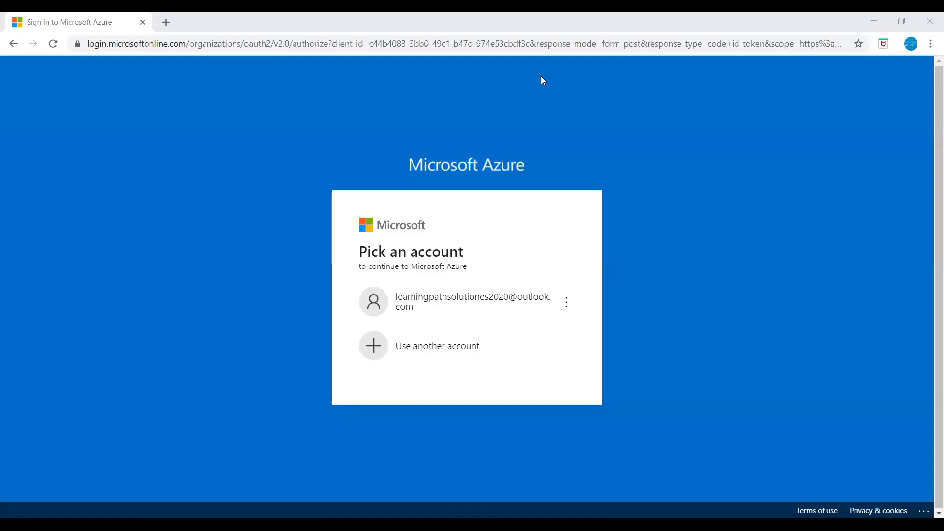
- Sign in with the existing account and its password to reach the portal home page
click(470, 301)
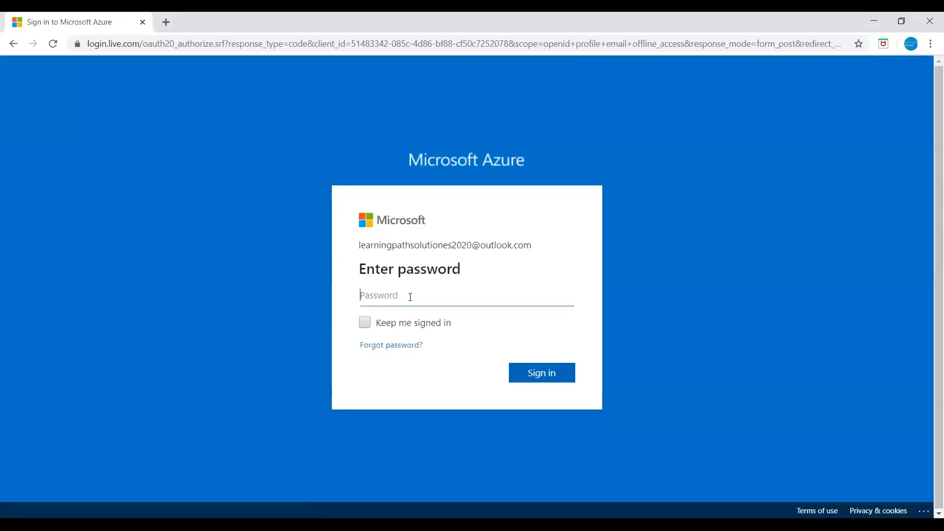
text(************)
key(Return)
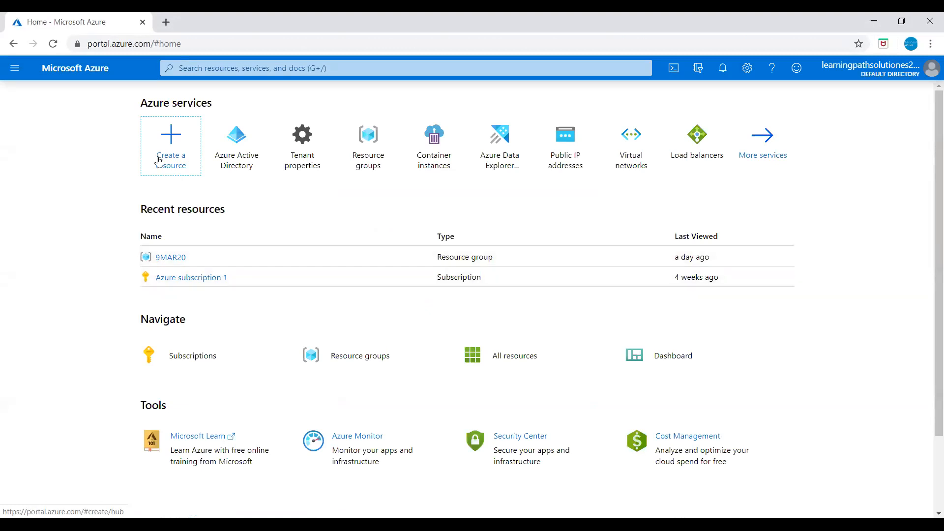
- Search 'active' and open the Azure Active Directory overview for Default Directory
click(17, 72)
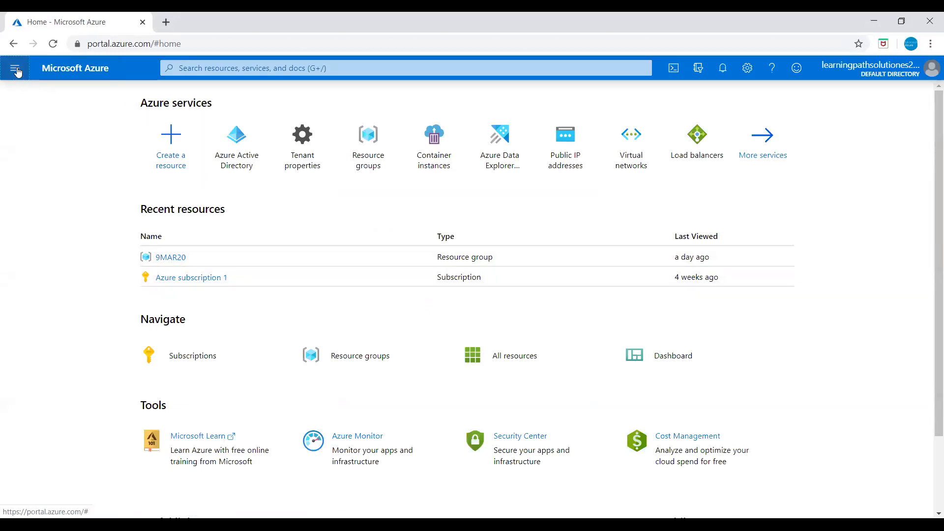
click(27, 114)
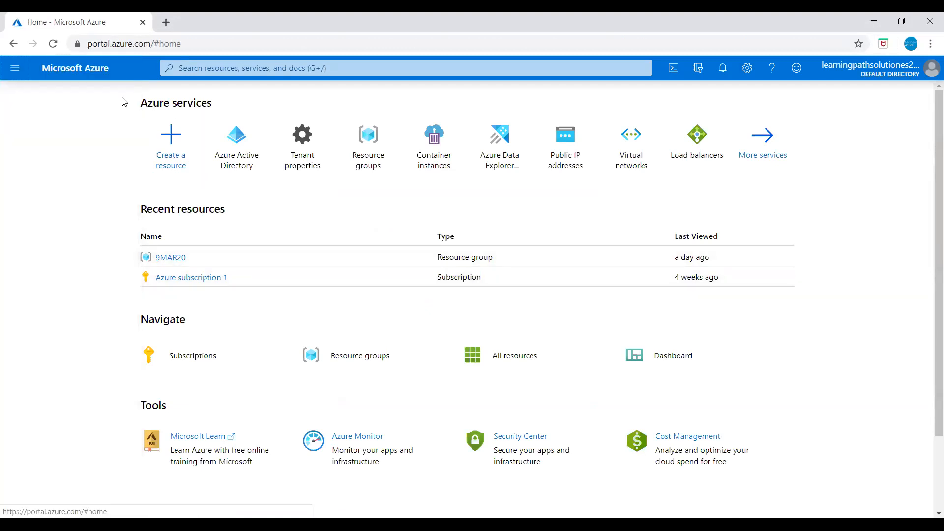
click(216, 68)
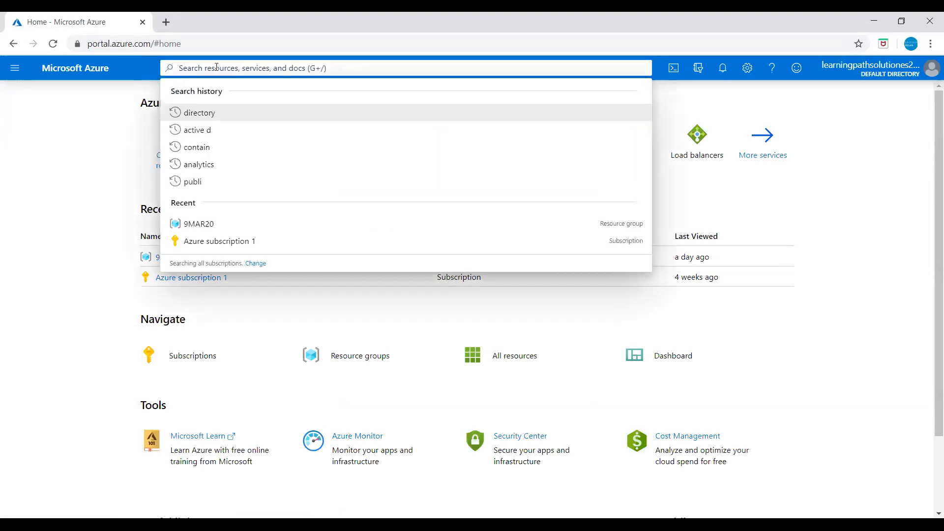
text(active)
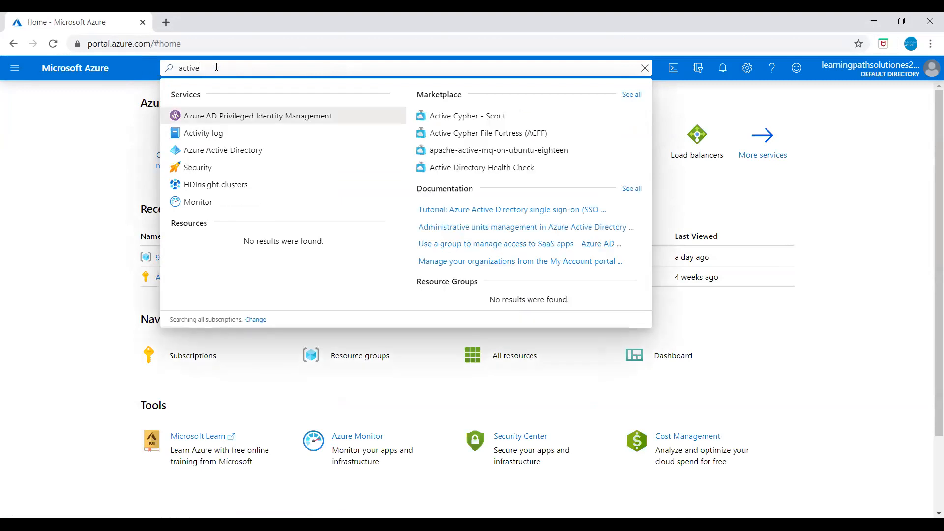
click(216, 152)
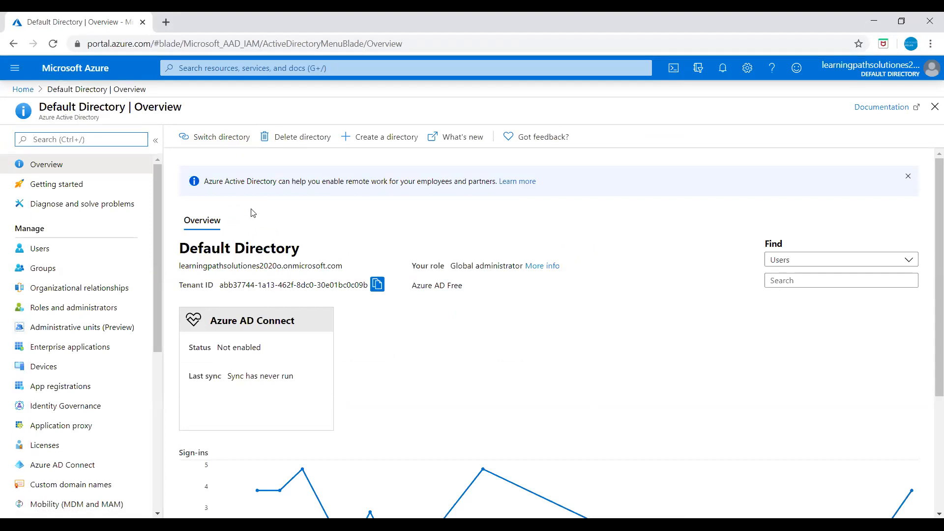
click(384, 142)
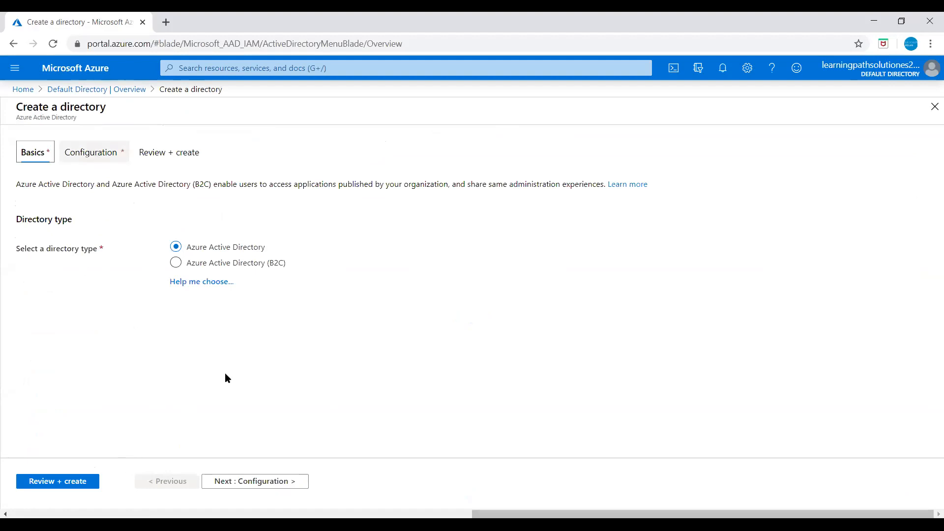
- Enter azureacademy2020 as organization name and initial domain, then review the validated directory
click(263, 487)
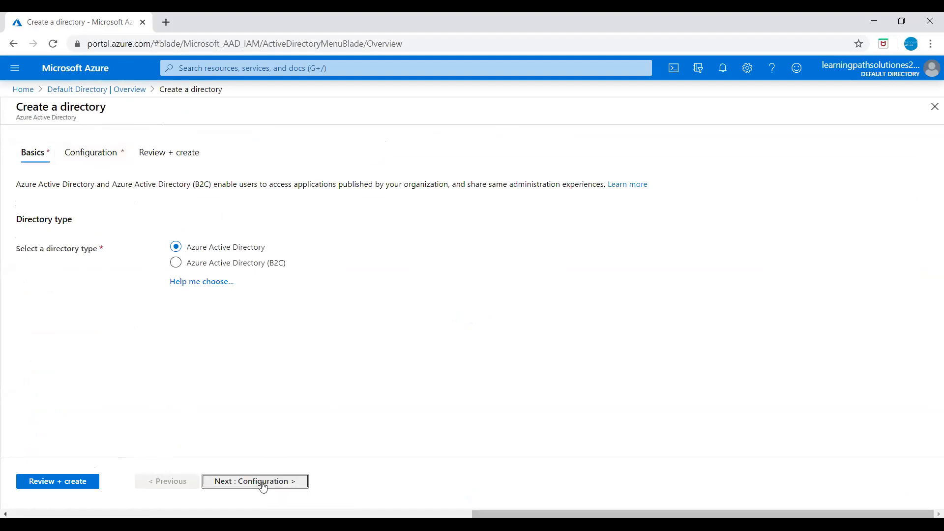
click(228, 232)
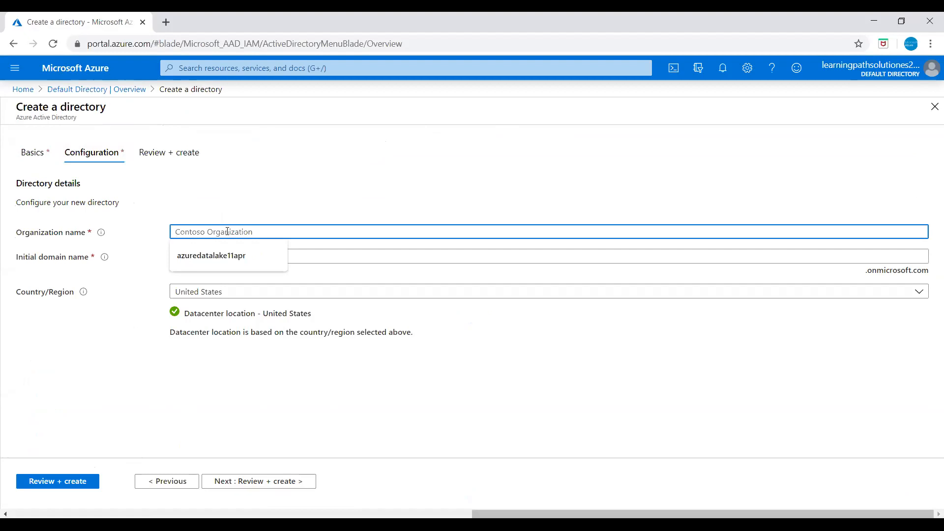
text(azureacademy)
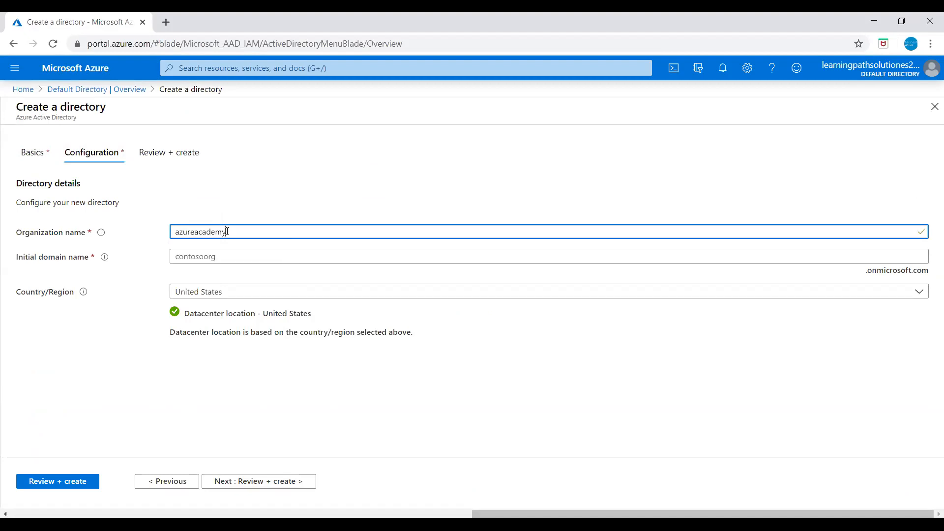
text(2020)
drag(255, 236, 93, 232)
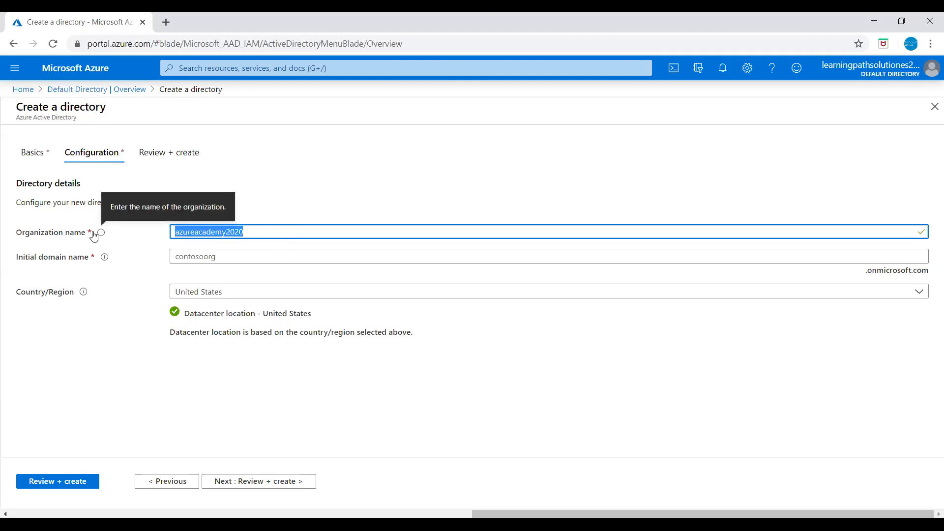
click(205, 257)
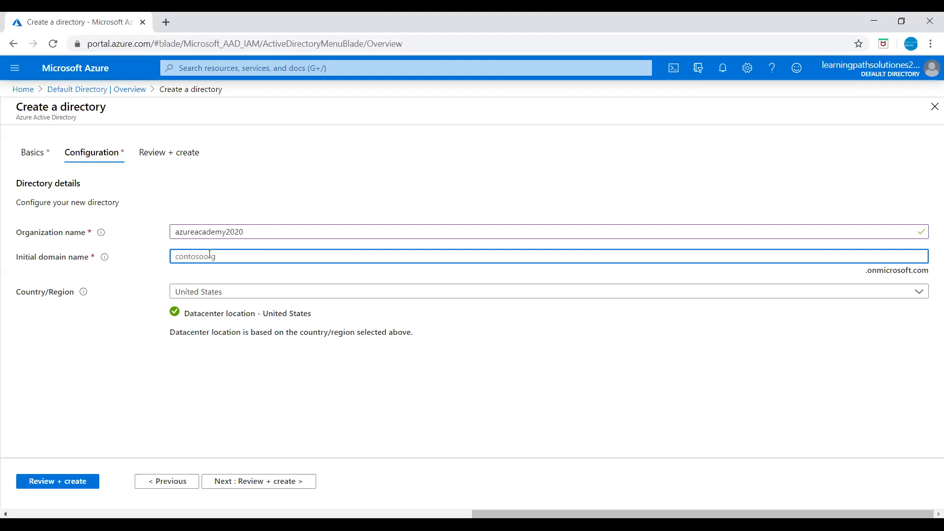
text(azureacademy2020)
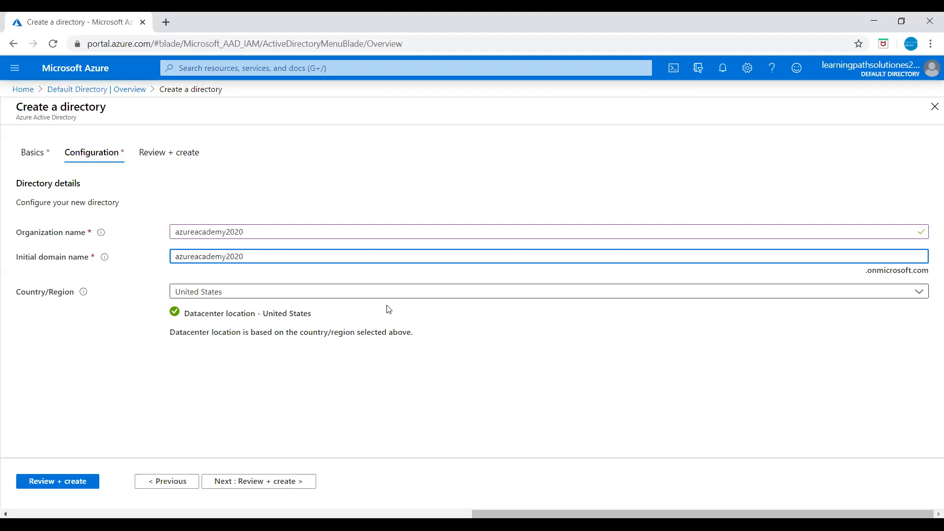
click(565, 342)
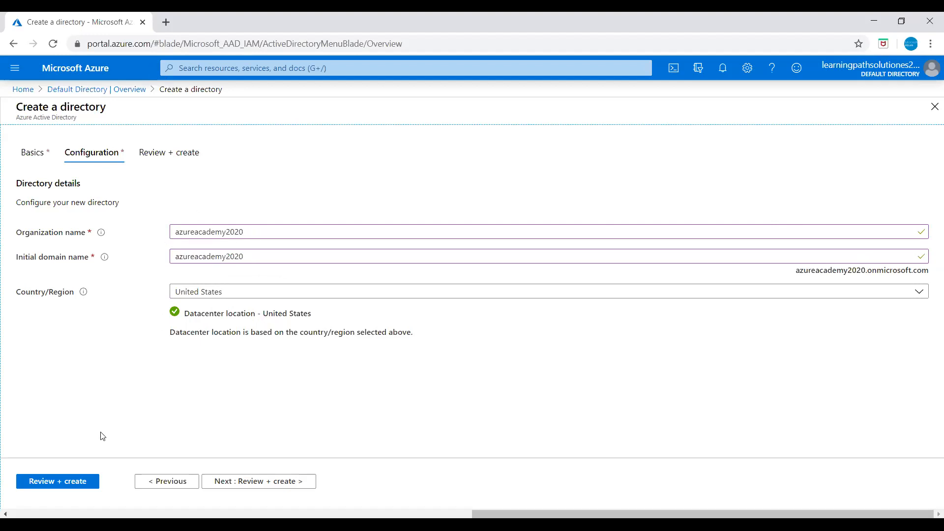
click(77, 487)
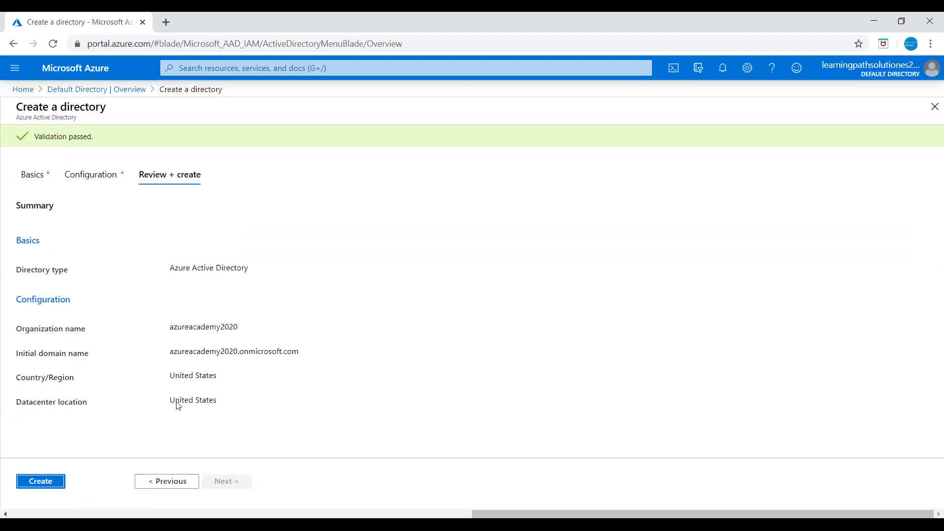
- Create the azureacademy2020 directory and open it from the creation notification
click(51, 483)
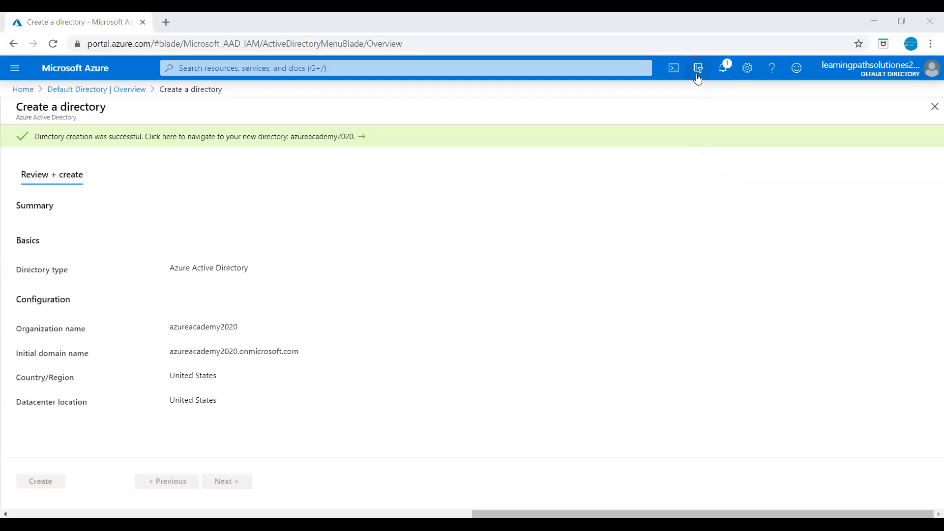
click(723, 69)
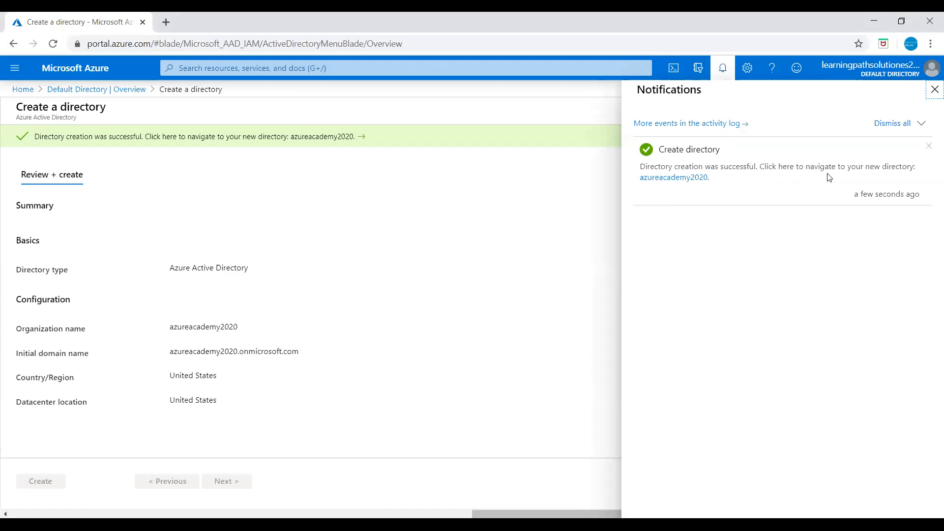
click(673, 179)
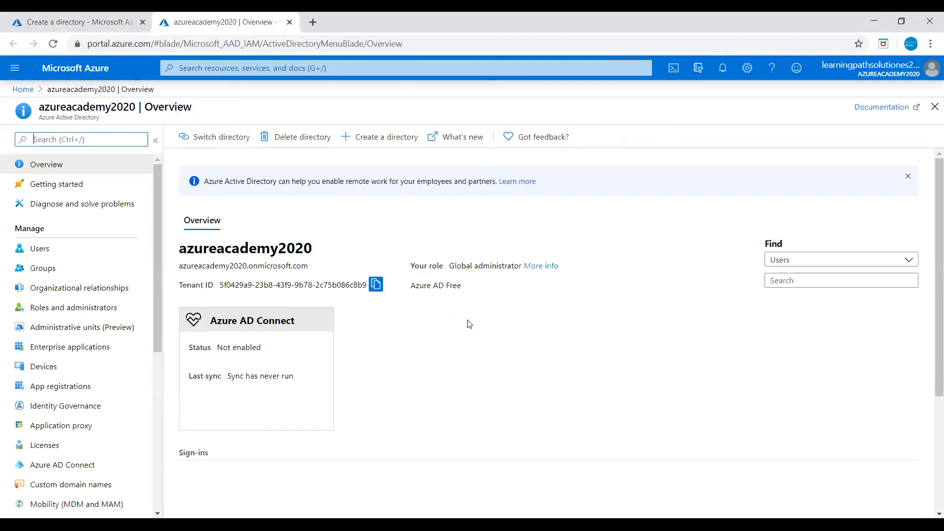
scroll(469, 324, down, 4)
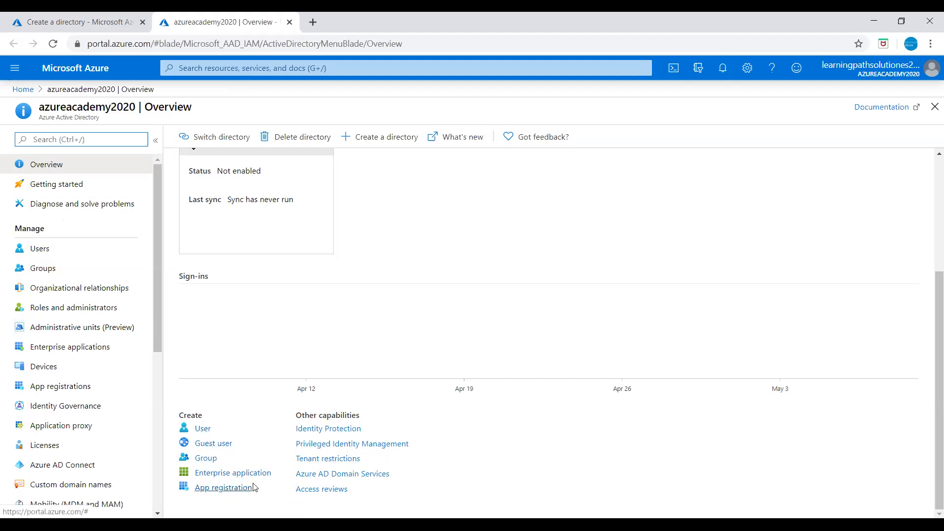
- Open the New user form from the Create section of the directory overview
click(202, 430)
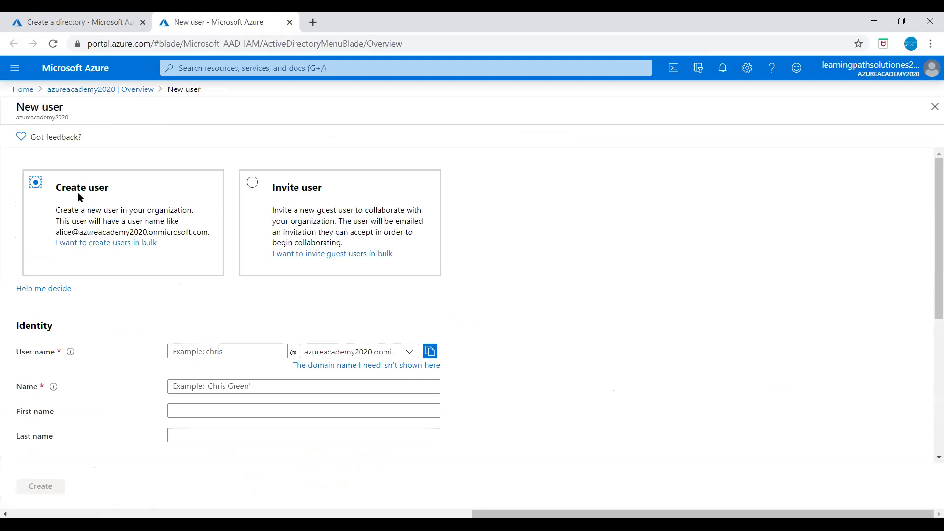
- Fill in the new user's user name, display name, first name and last name
click(201, 350)
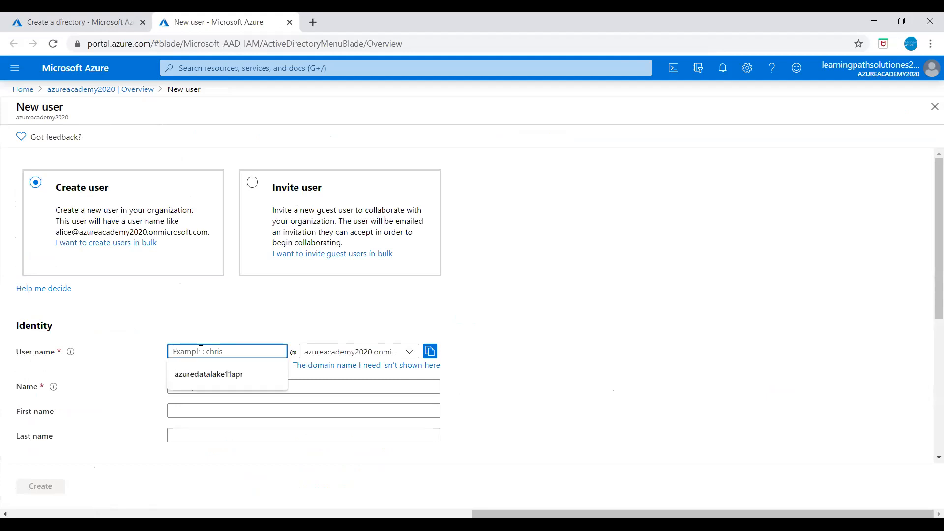
text(chris20)
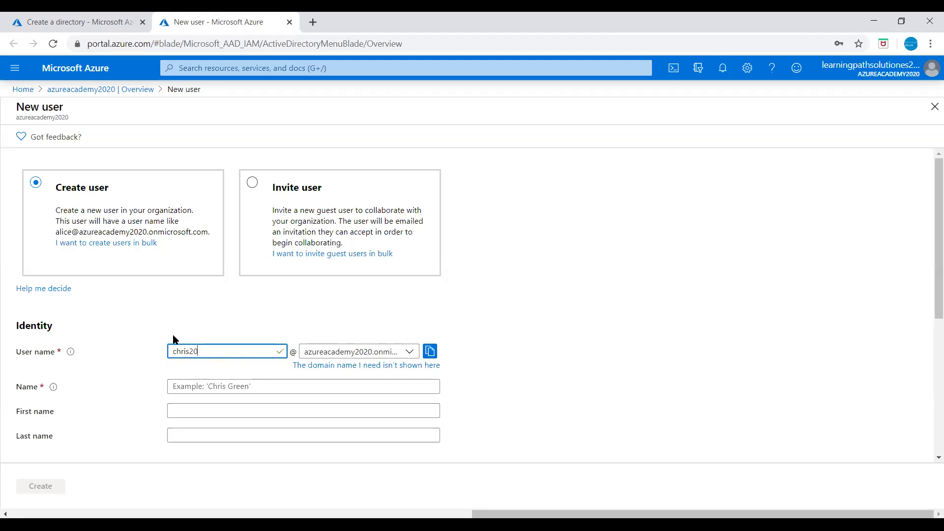
click(213, 386)
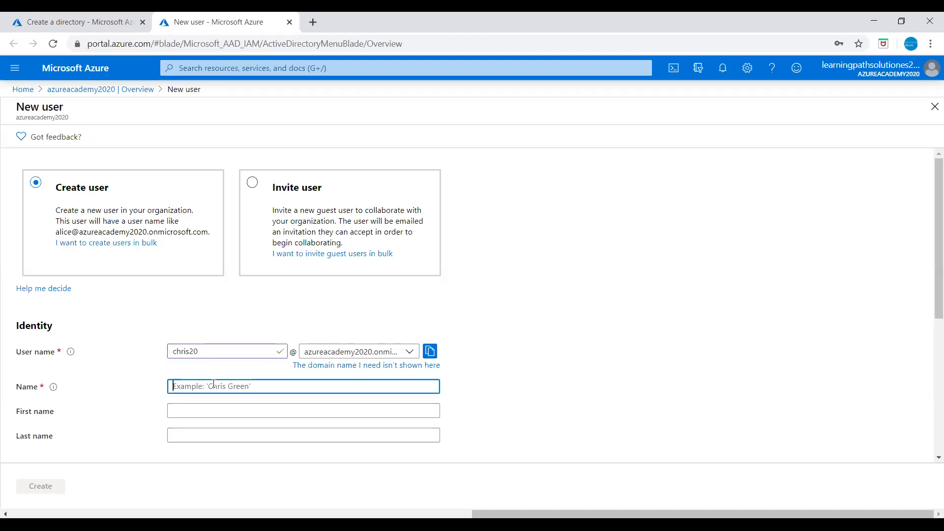
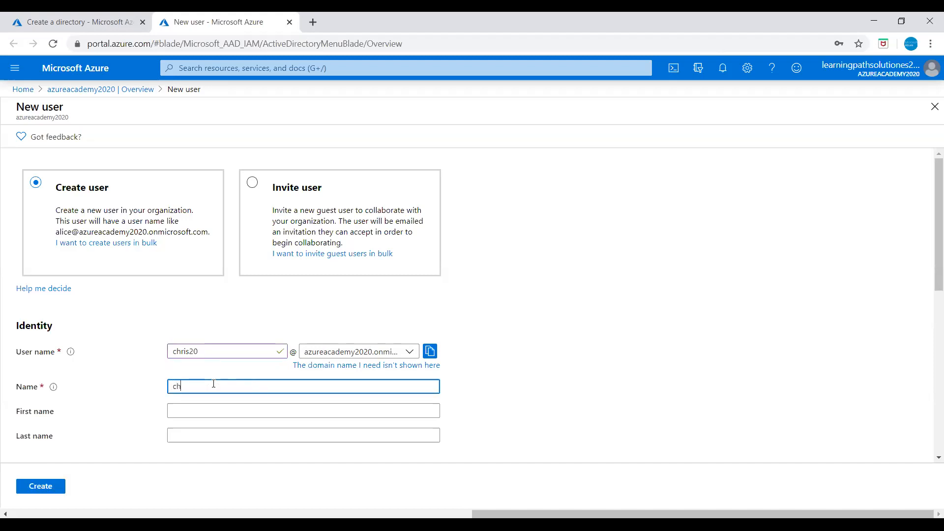
click(191, 410)
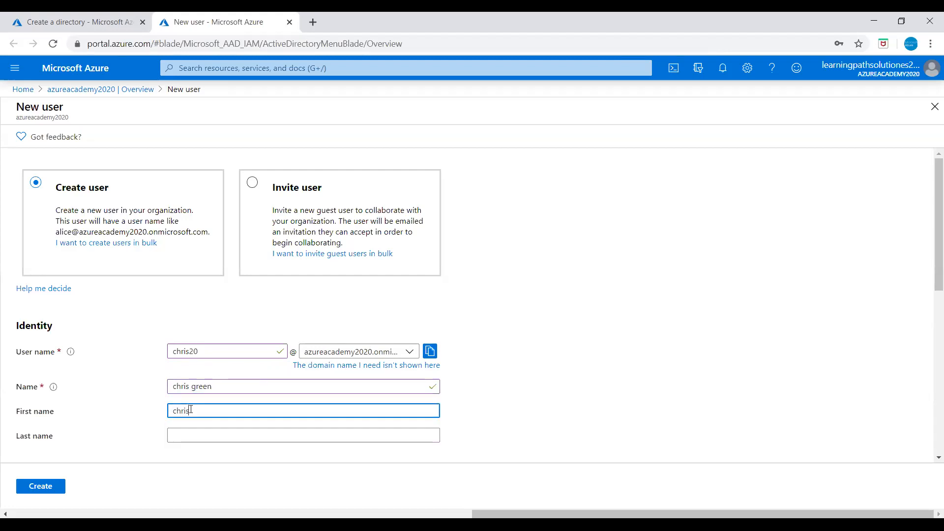
click(206, 435)
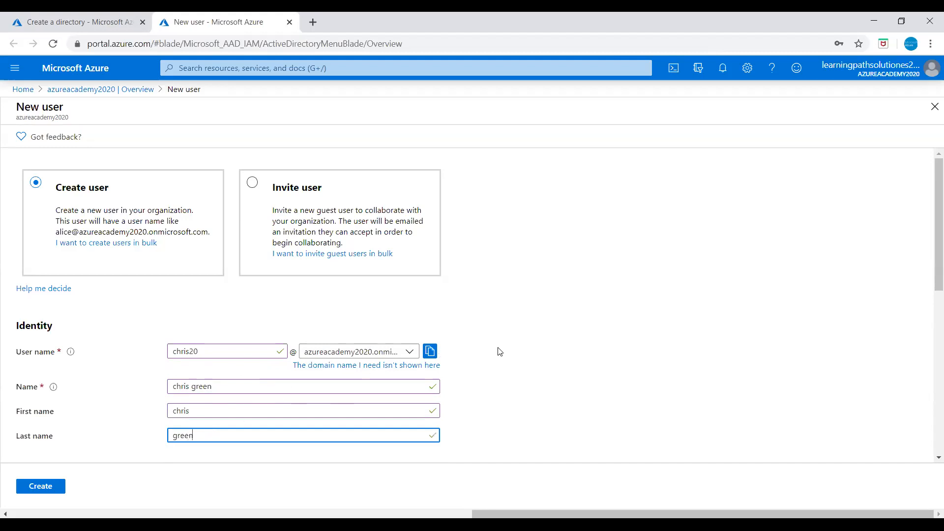
- Leave the user's domain unchanged and create the user
click(411, 354)
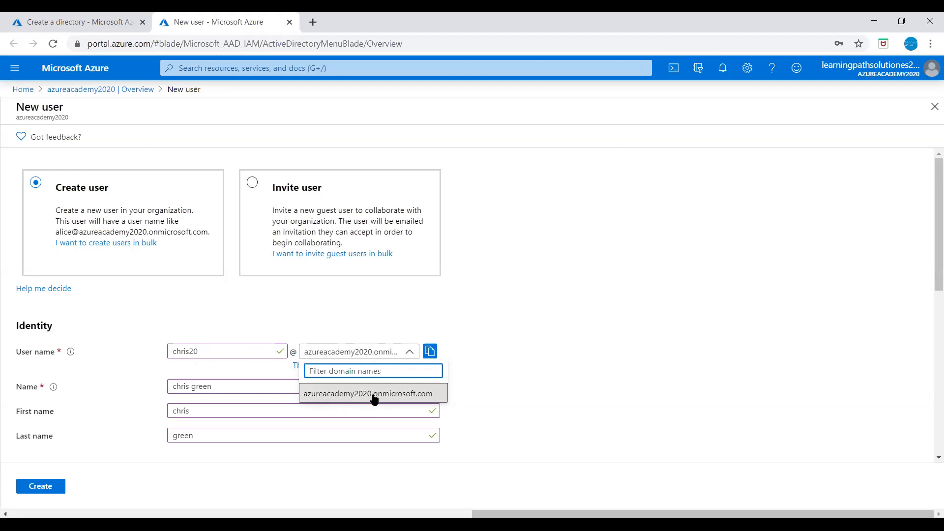
click(562, 344)
click(43, 488)
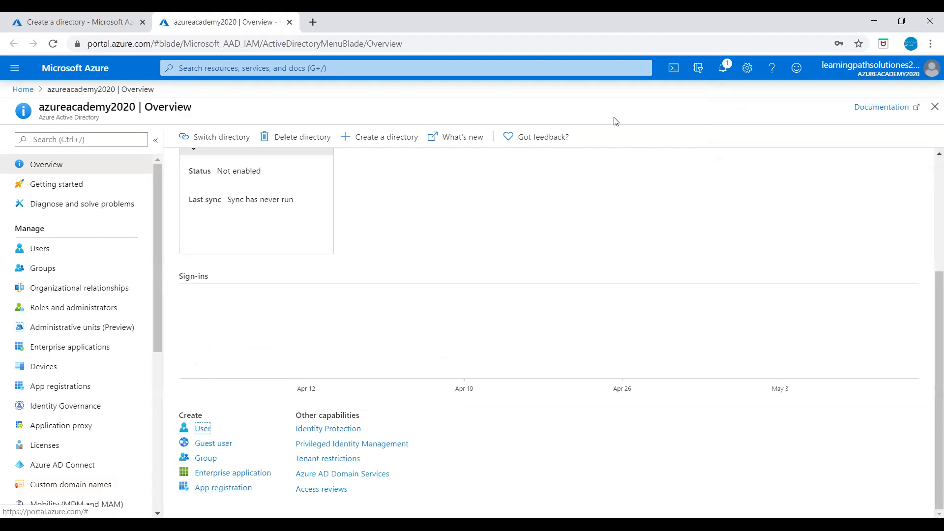
- Go to the directory's All users list and start a new user form
click(41, 249)
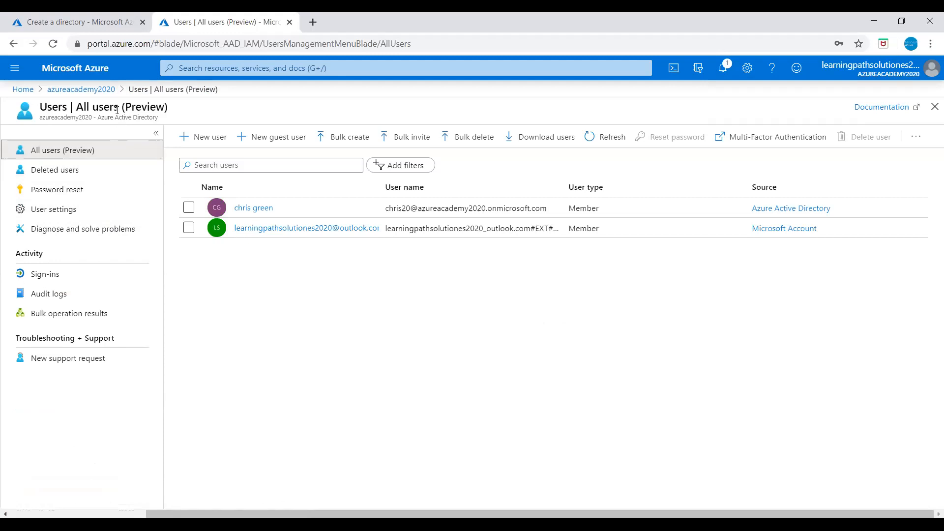
click(101, 90)
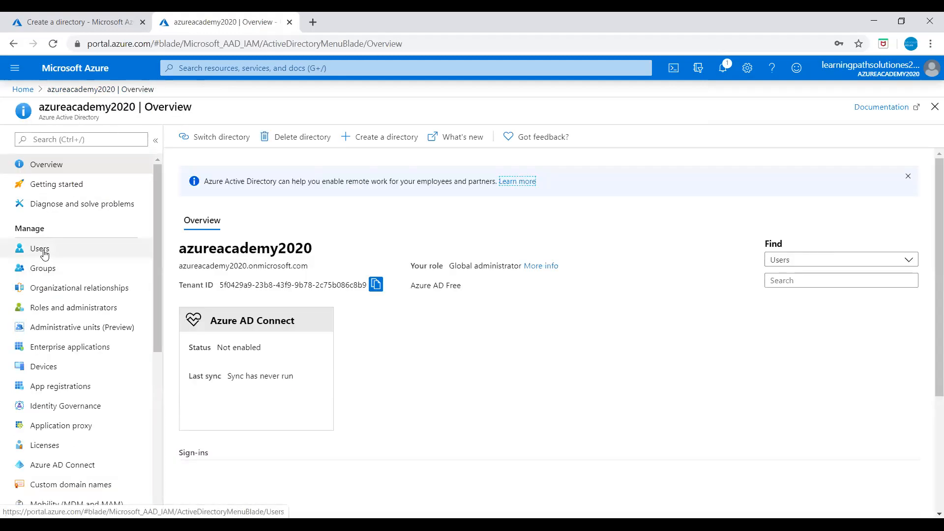
click(44, 250)
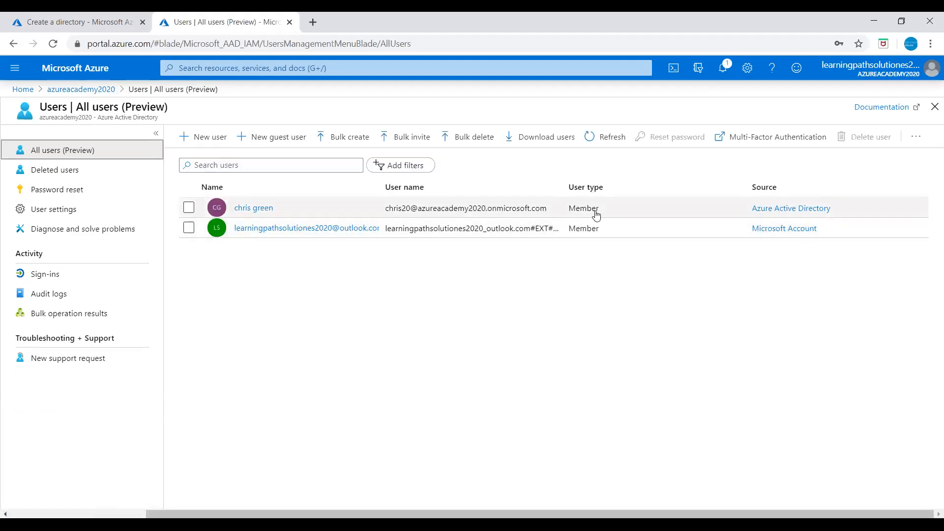
click(385, 346)
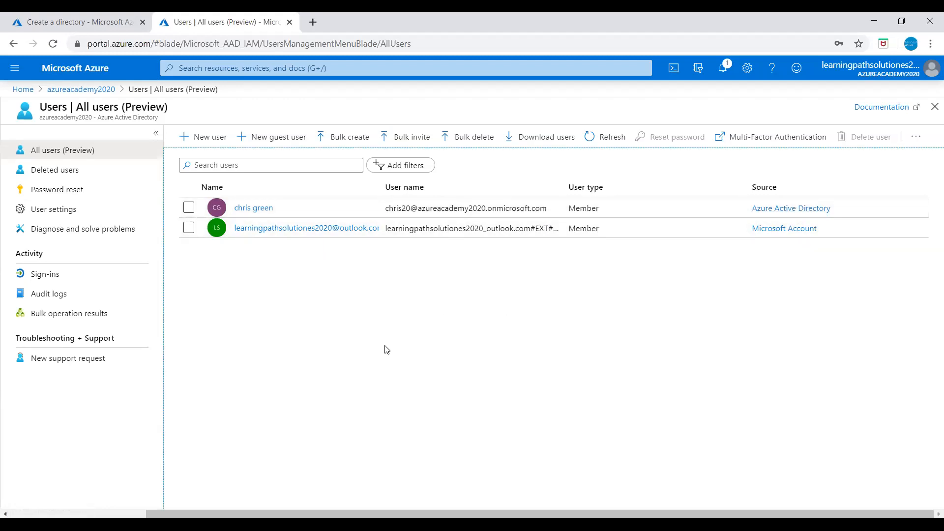
click(214, 140)
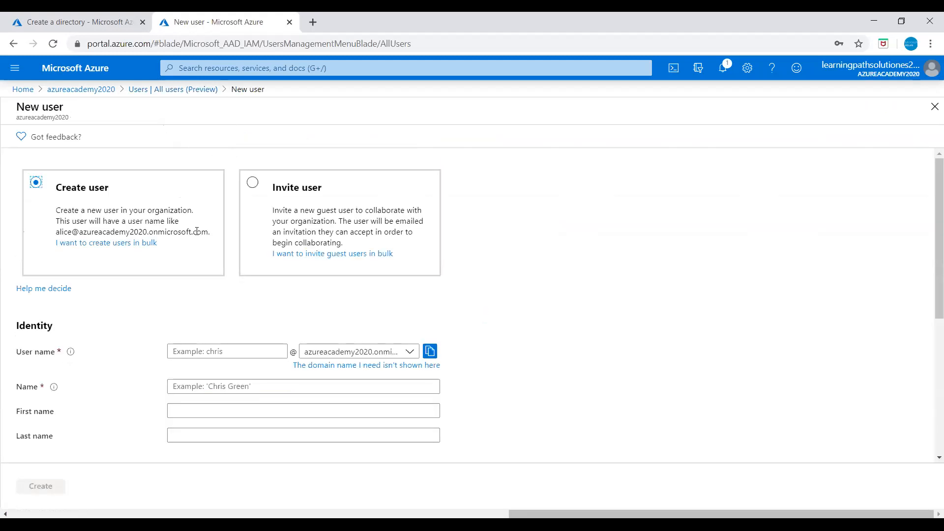
- Create the second user with its user name, display name, first and last name
click(210, 350)
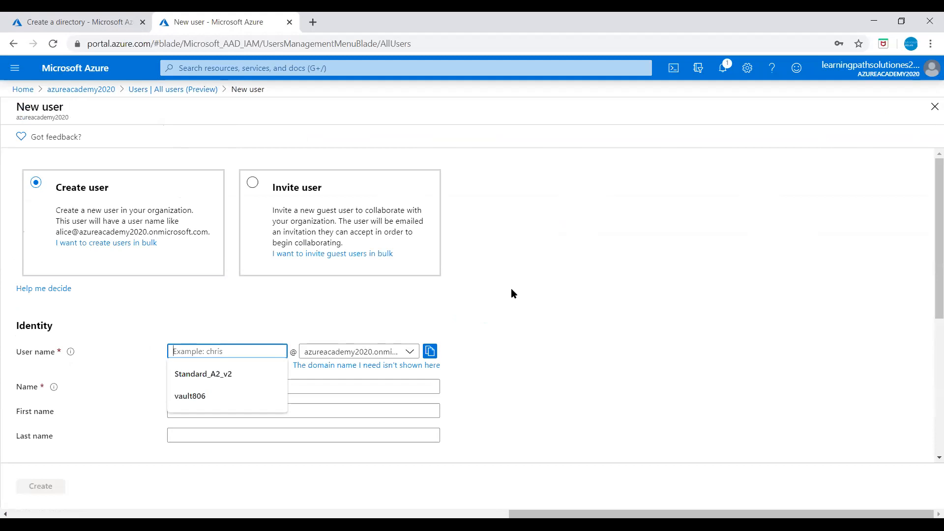
text(tom)
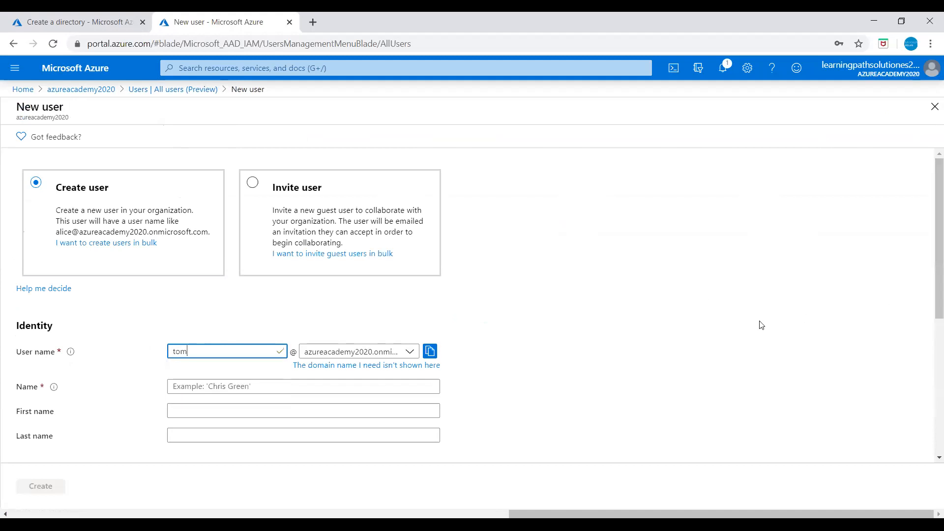
click(187, 384)
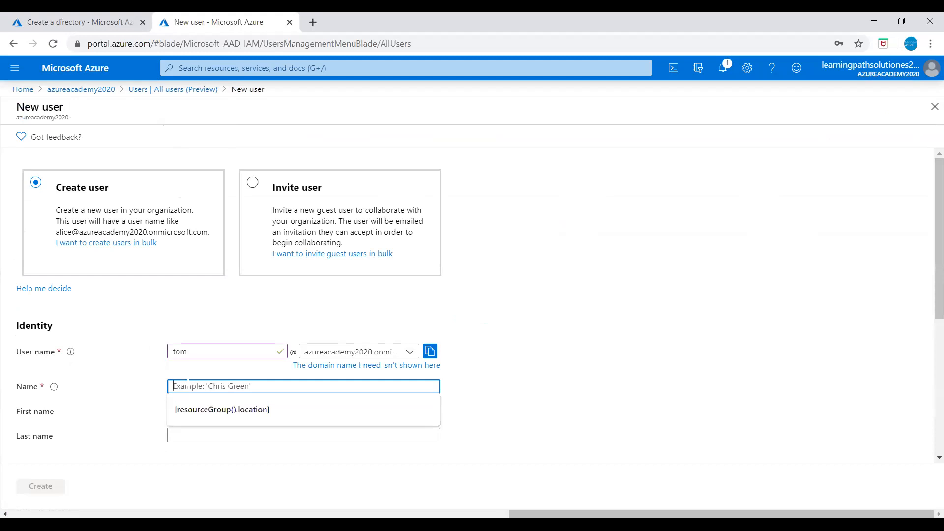
click(191, 413)
click(195, 438)
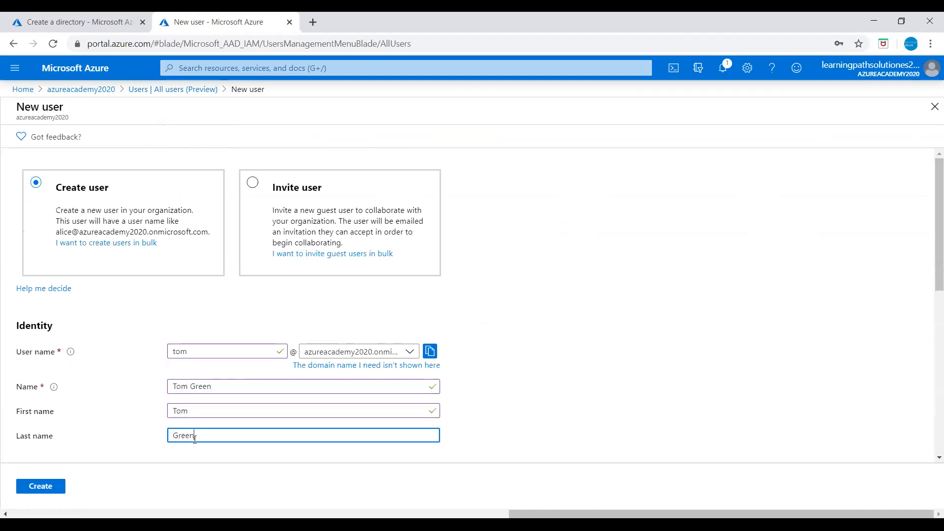
click(40, 486)
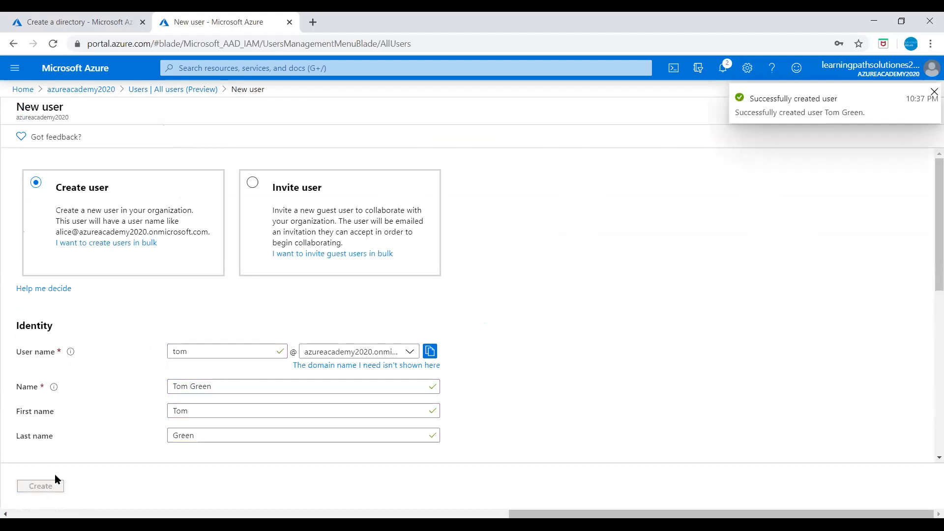
click(340, 329)
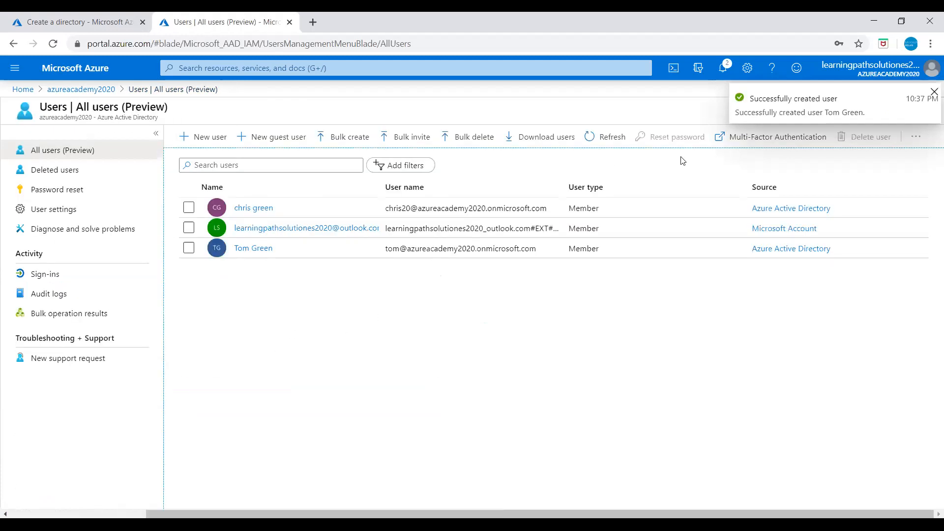
- Refresh the users list, open the first user's profile and view its assigned roles
click(609, 139)
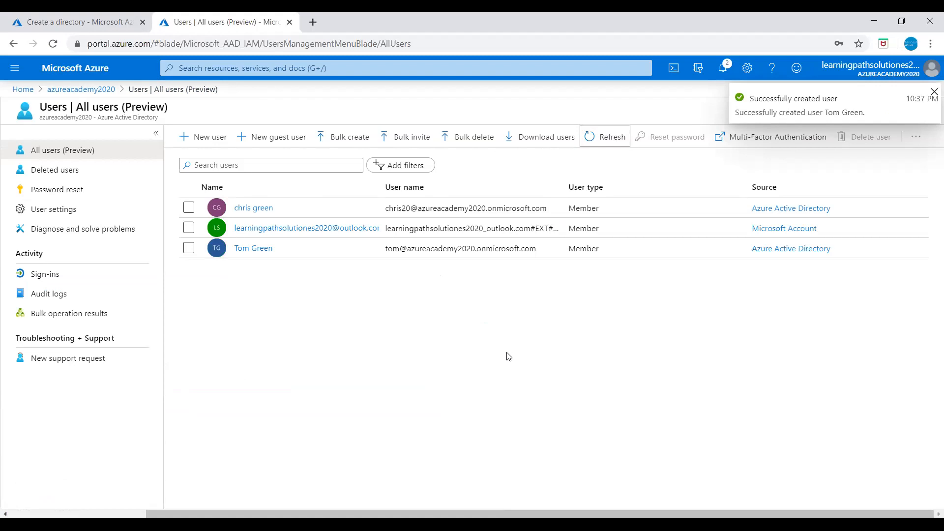
click(254, 209)
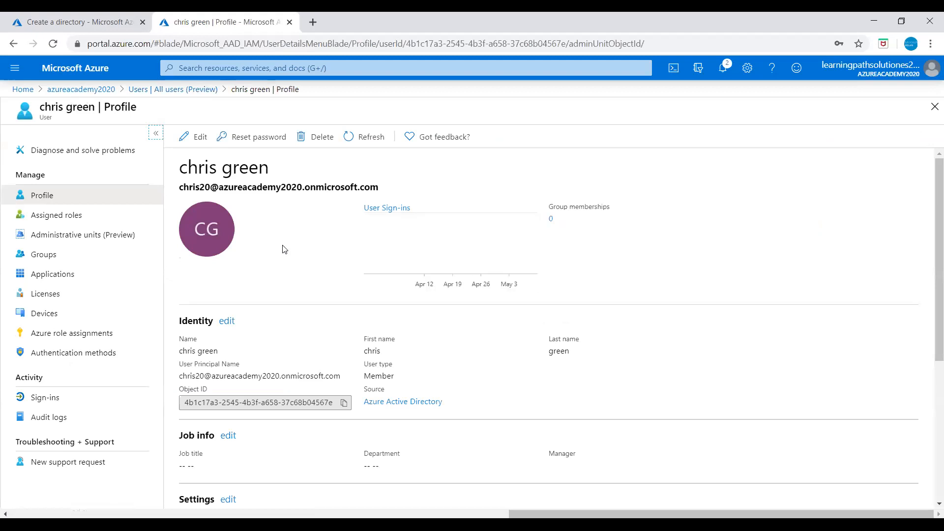
scroll(297, 284, down, 5)
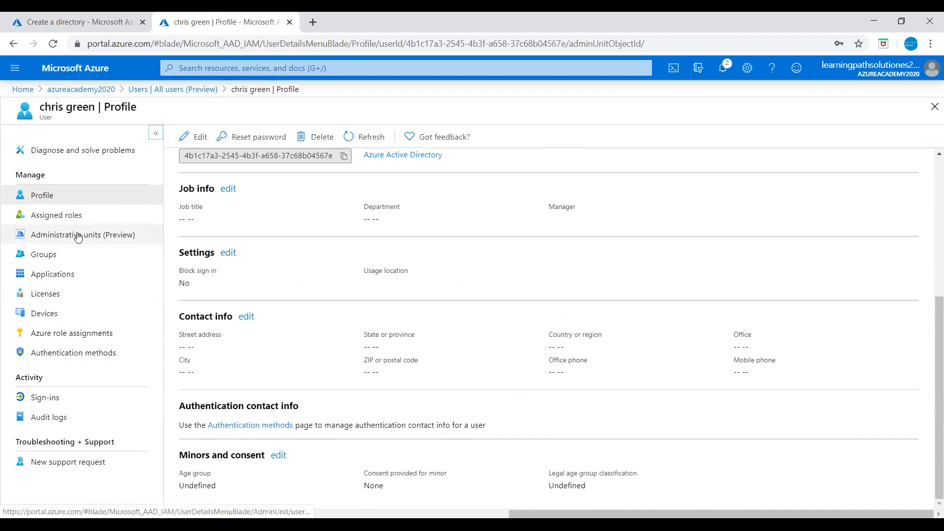
click(58, 219)
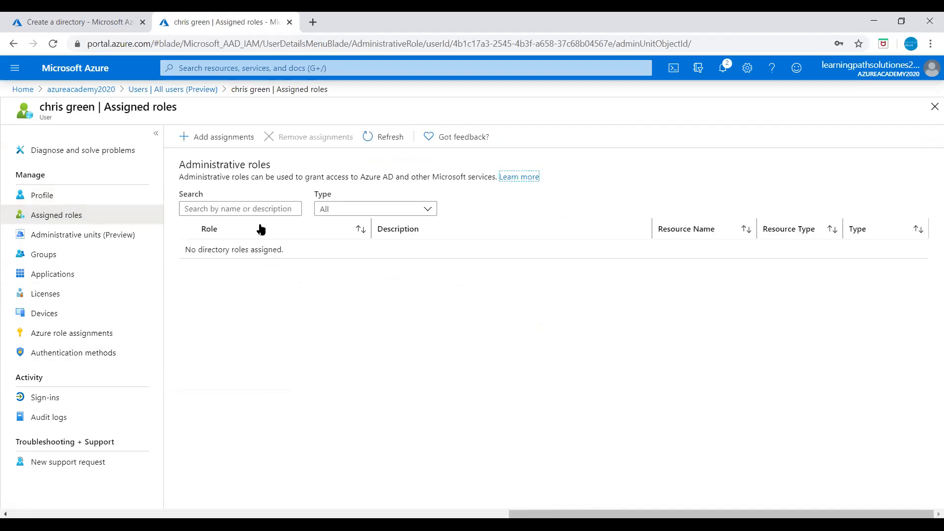
click(226, 140)
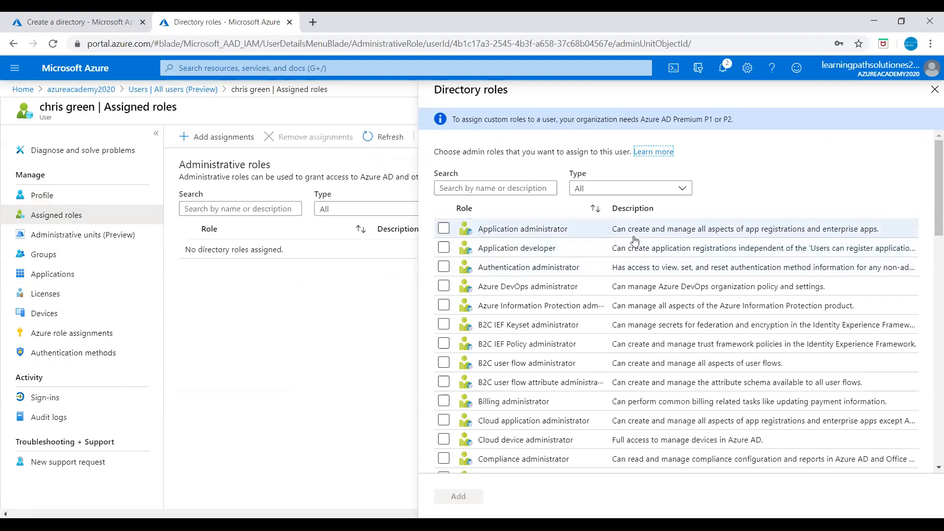
- Assign the Application developer directory role and check the user's group memberships
click(444, 247)
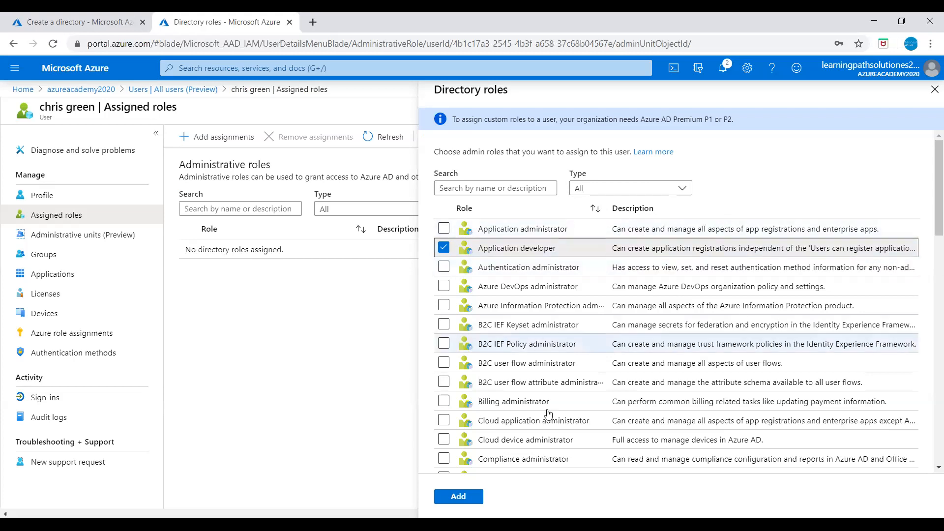
click(464, 498)
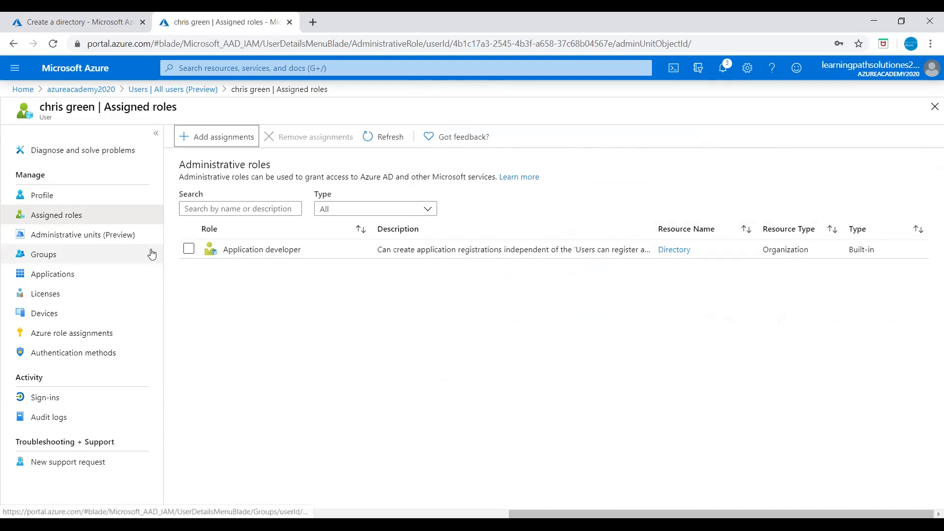
click(55, 259)
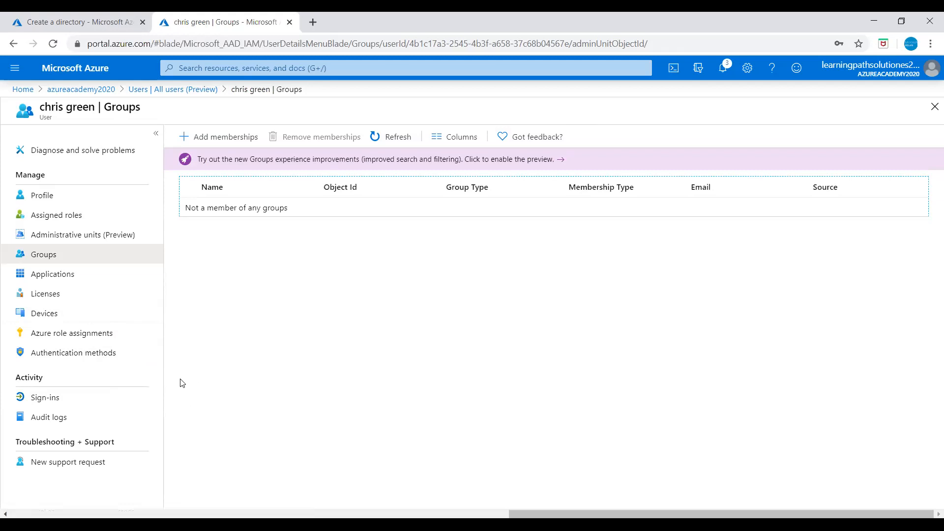
- Open the user's Authentication methods page to view their contact info
click(102, 359)
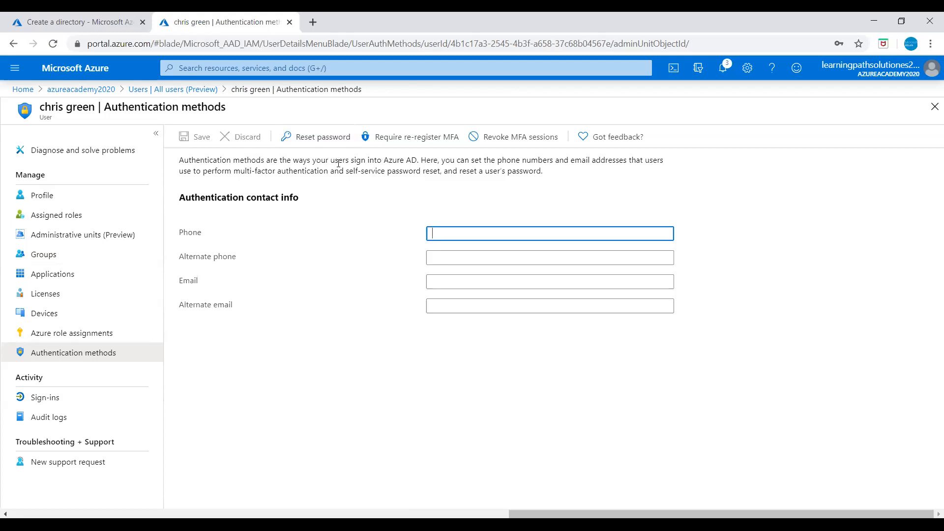
- Generate a temporary password for the user and close the reset panel
click(314, 143)
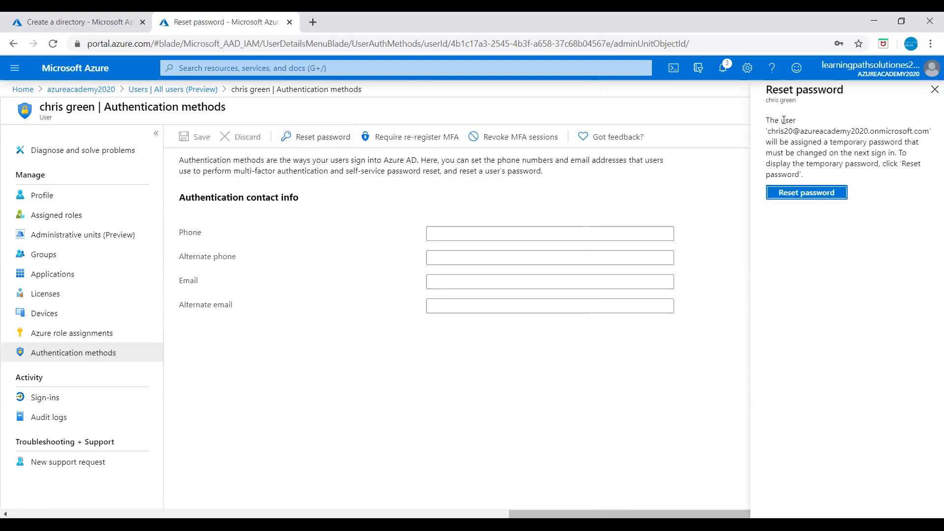
click(802, 193)
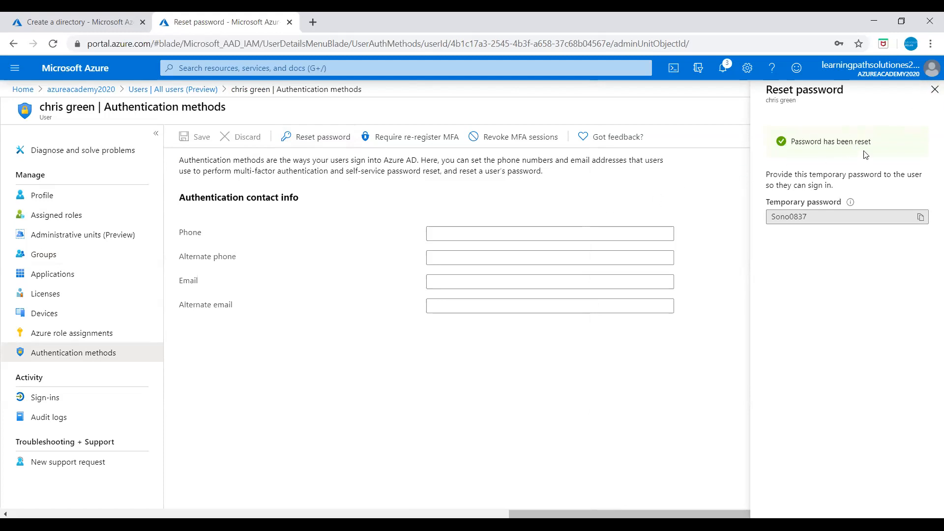
click(934, 91)
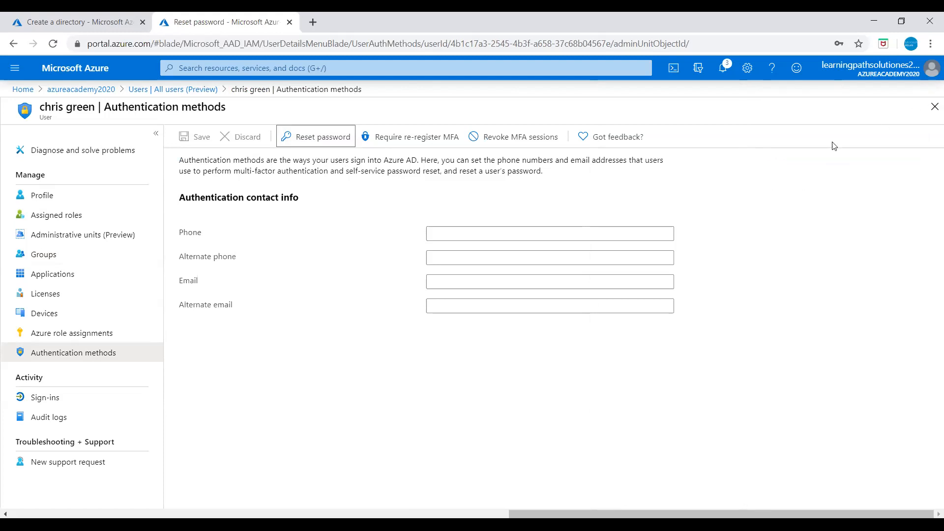
- Require the user to re-register MFA, confirm the notification, and review the blank phone and email fields
click(404, 140)
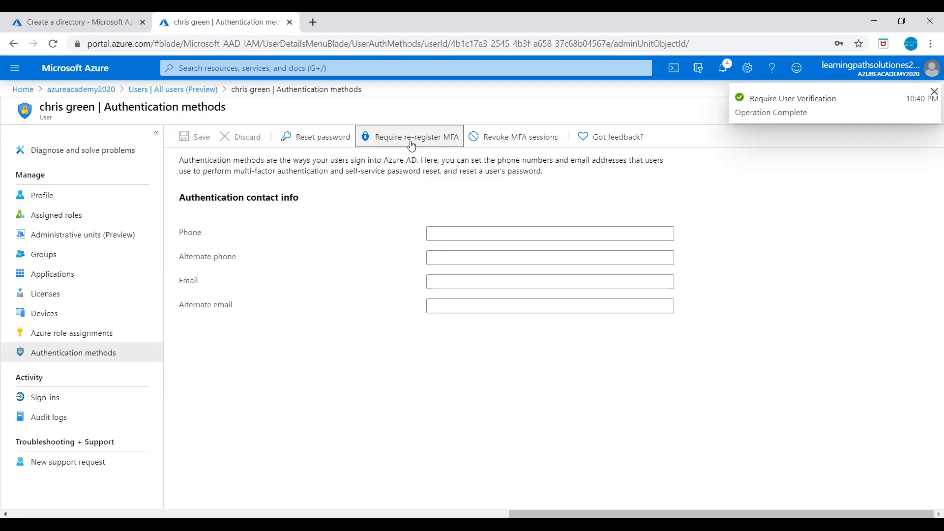
click(724, 69)
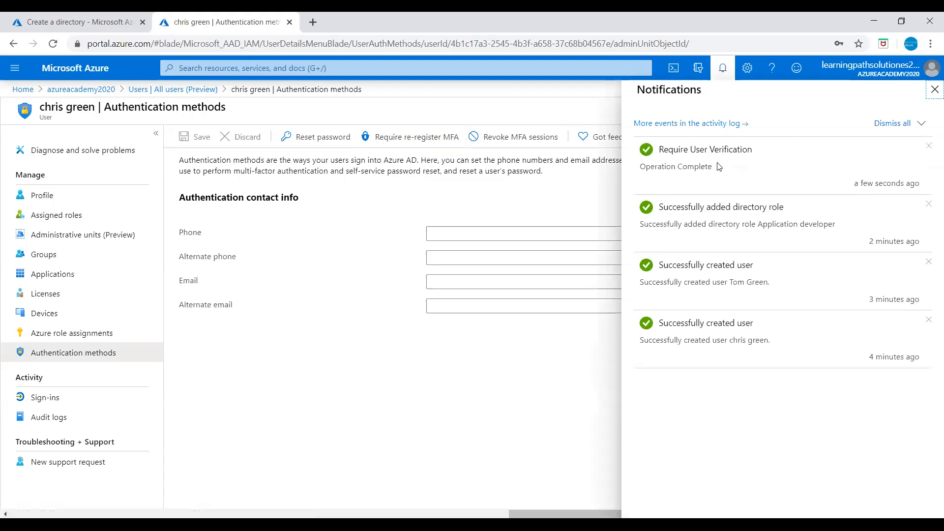
click(599, 189)
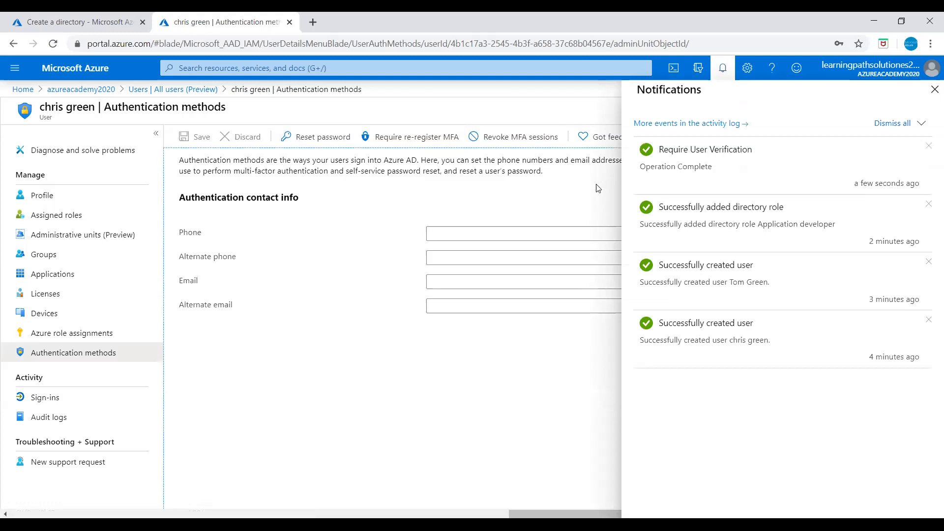
click(935, 89)
click(455, 230)
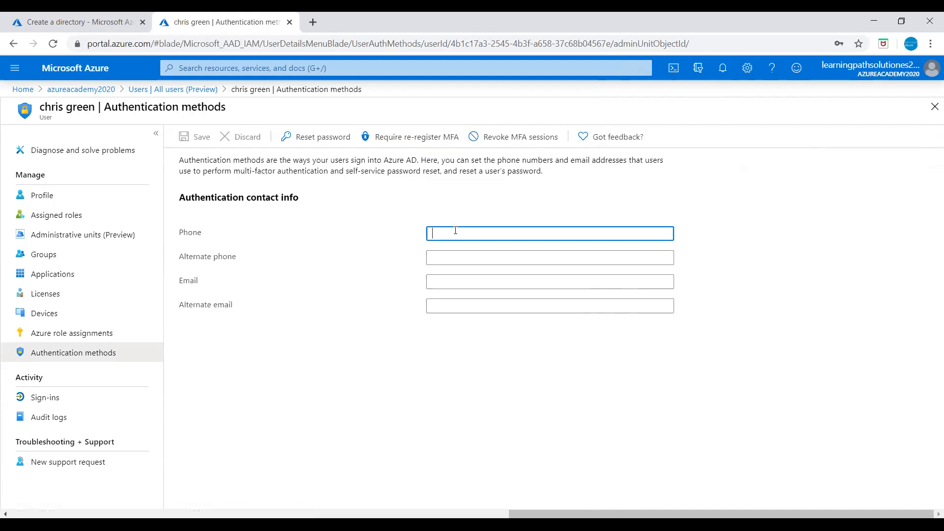
click(443, 276)
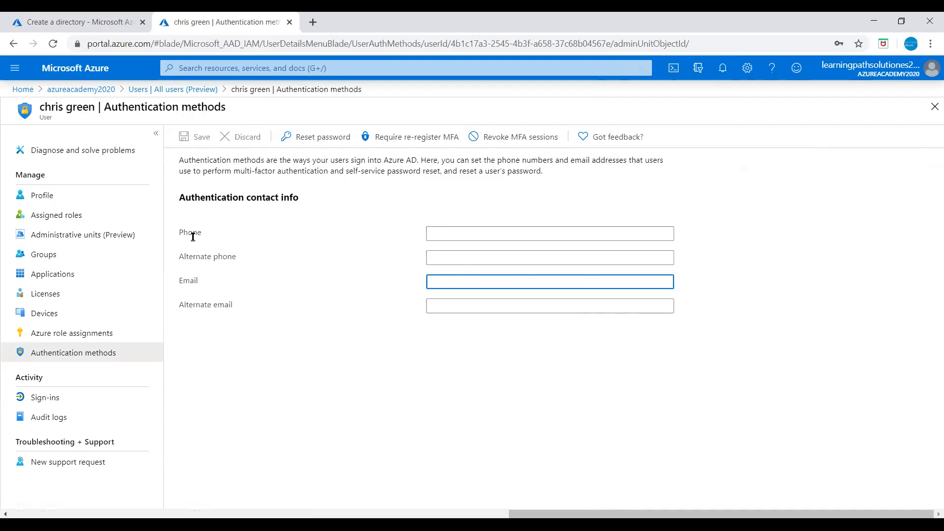
- Return to the azureacademy2020 directory overview and start a new Group from its Create links
click(148, 91)
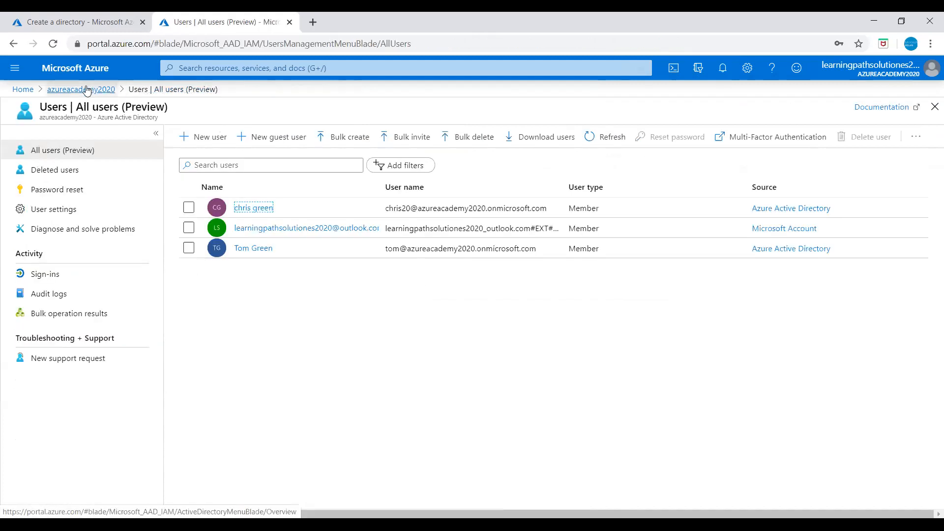
click(96, 91)
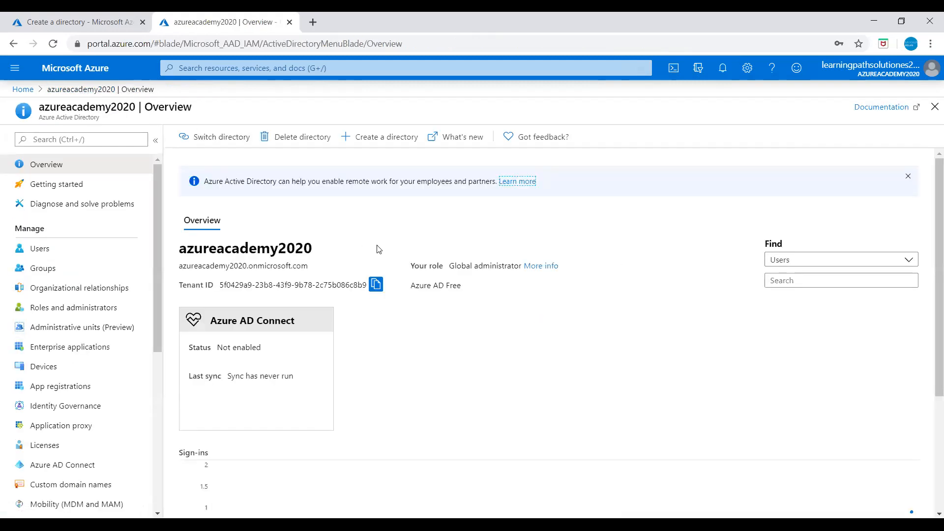
scroll(522, 344, down, 3)
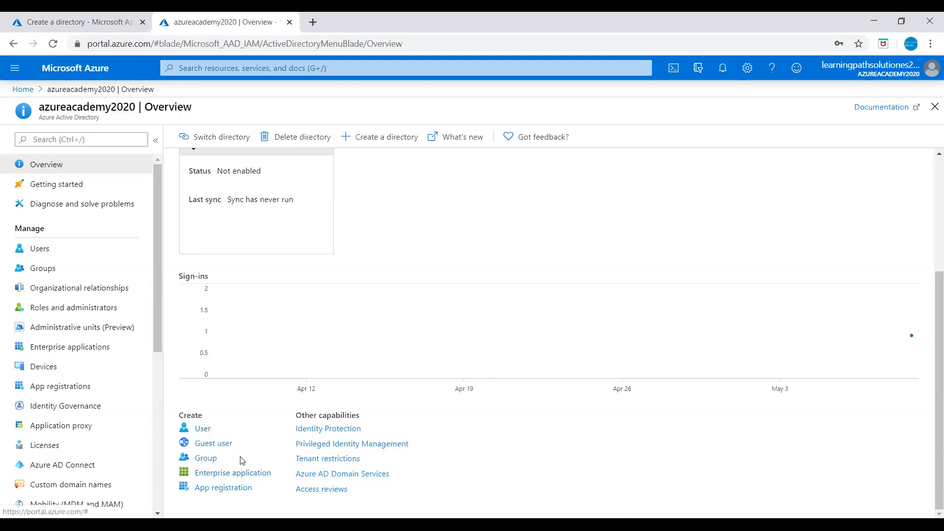
click(205, 459)
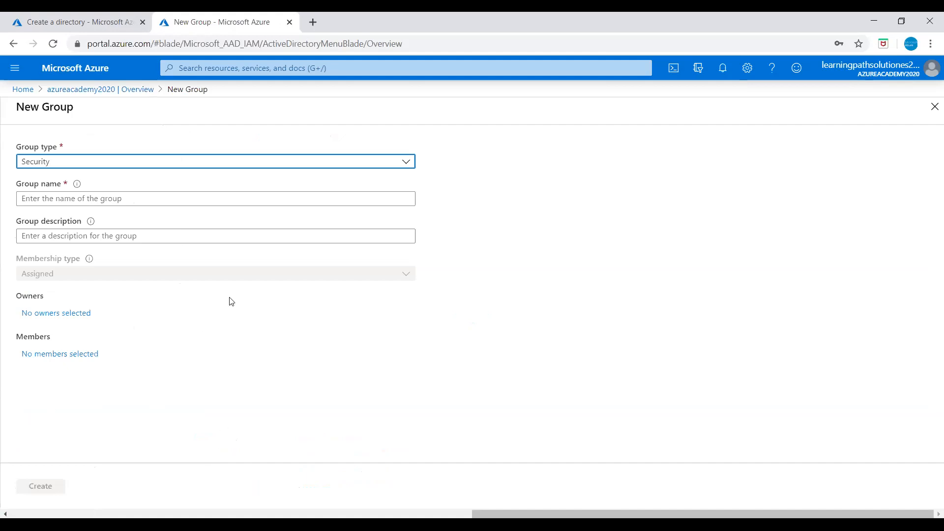
- Enter group name 'Devlopment' and description 'Devlopment Team', then bring up the owners picker
click(57, 199)
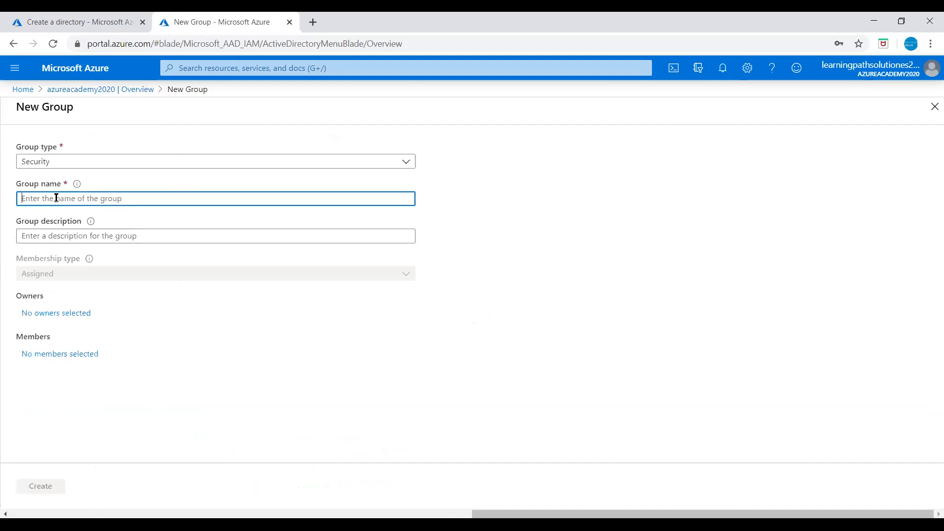
text(Devlopment)
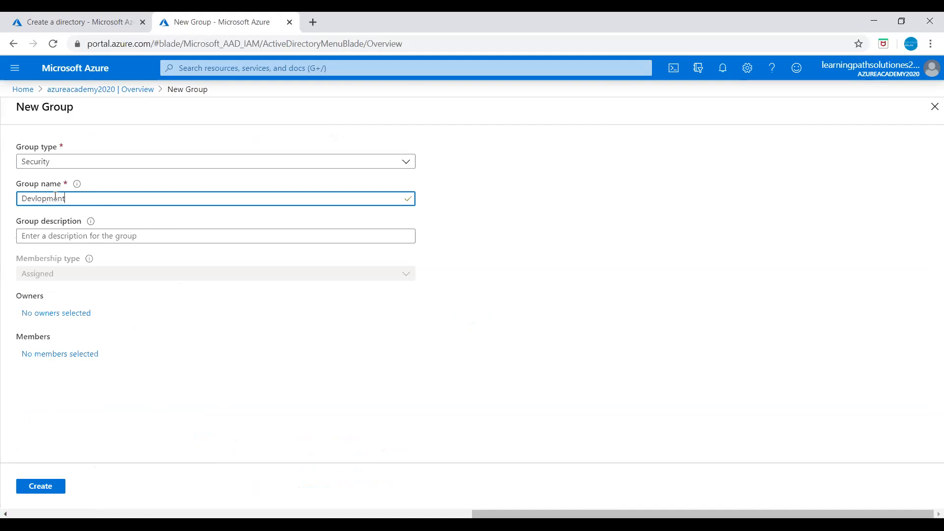
click(74, 235)
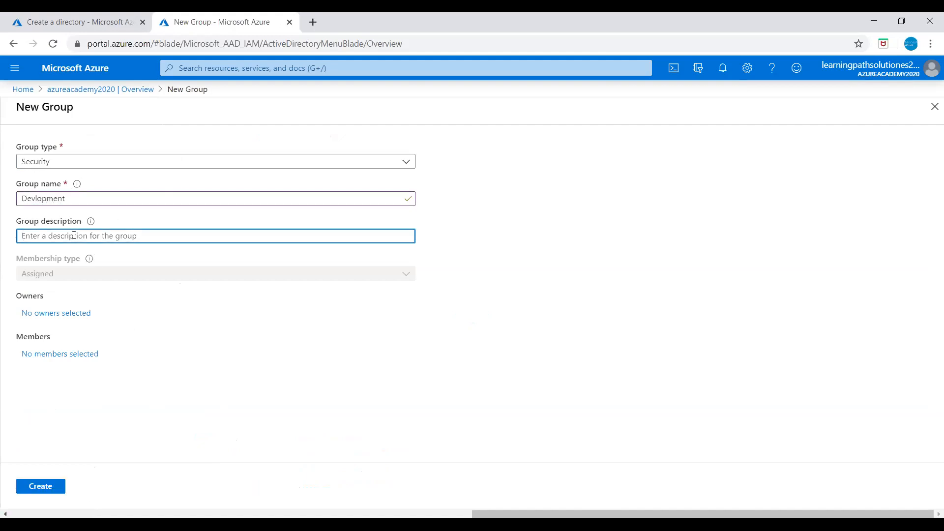
text(Devlopment Team)
click(77, 282)
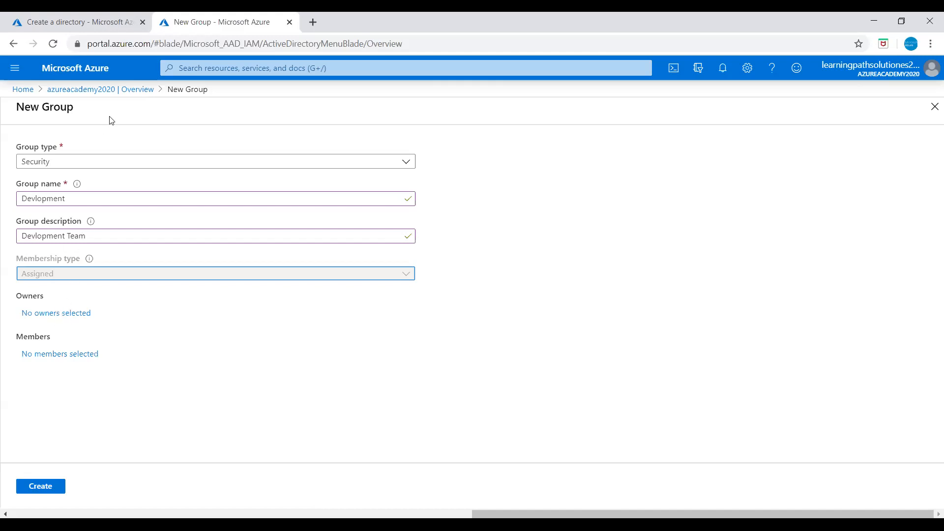
click(58, 315)
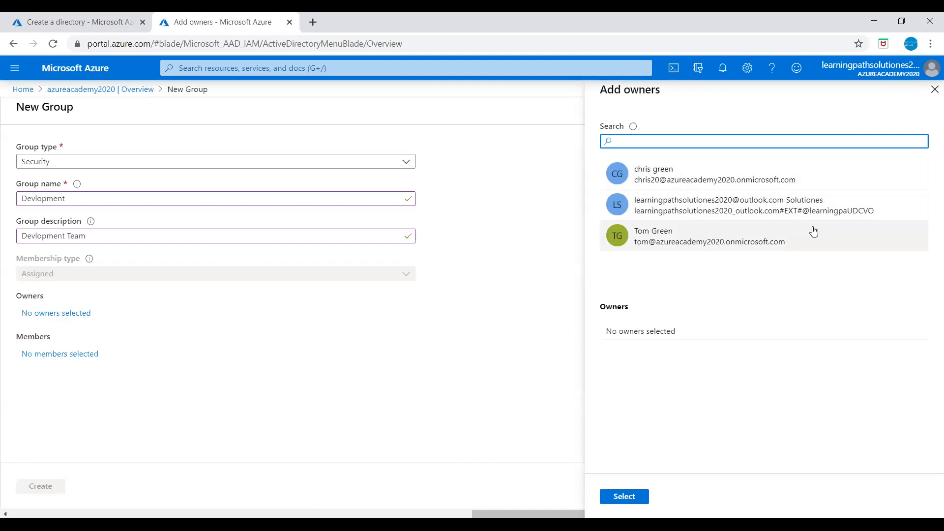
- Select the first listed user as the Devlopment group's owner
click(647, 180)
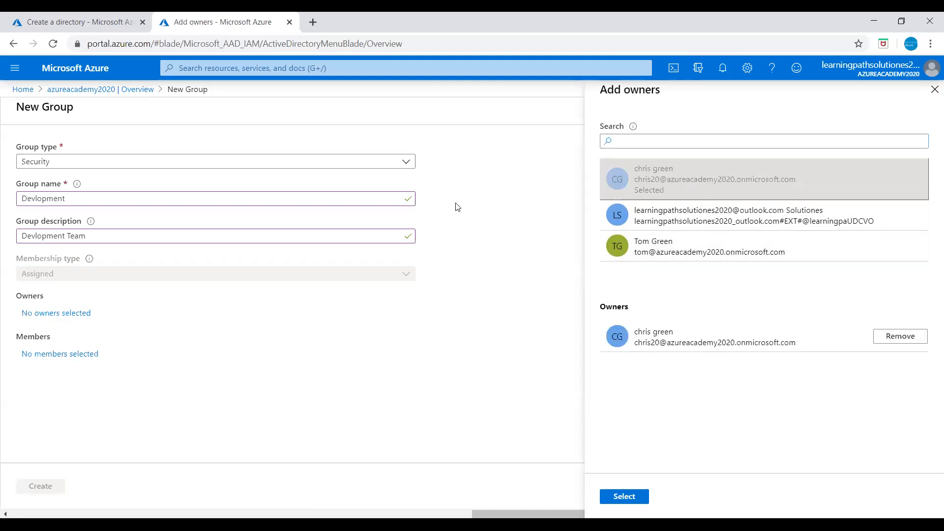
click(624, 498)
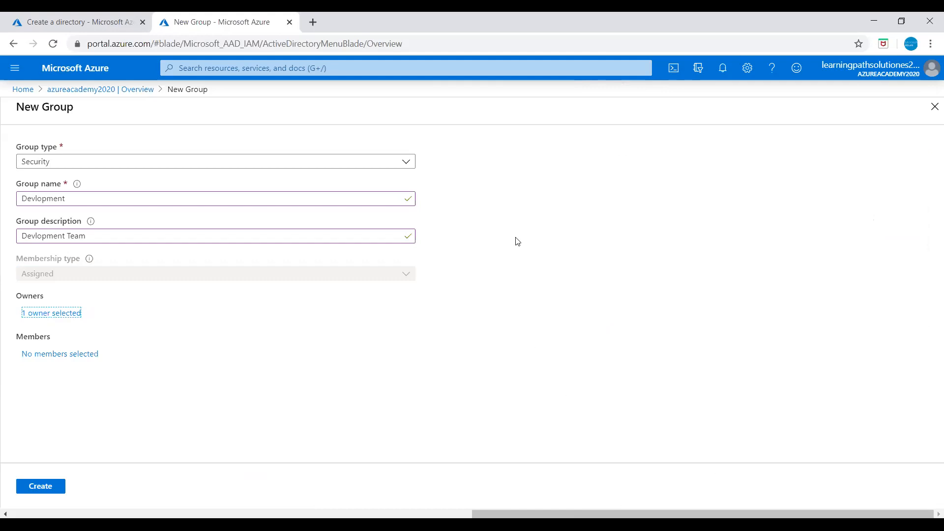
- Add the found user as the group's only member and create the Devlopment group
click(47, 492)
click(52, 357)
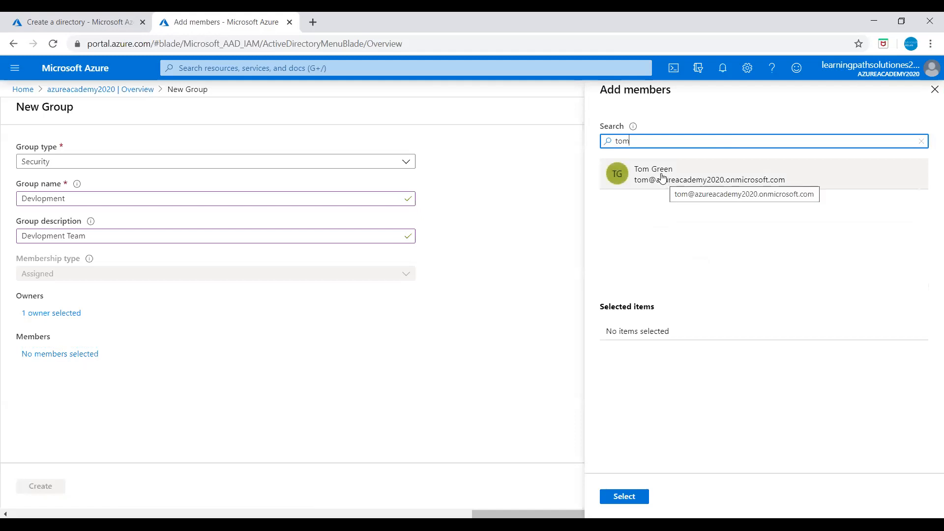
click(665, 181)
click(626, 496)
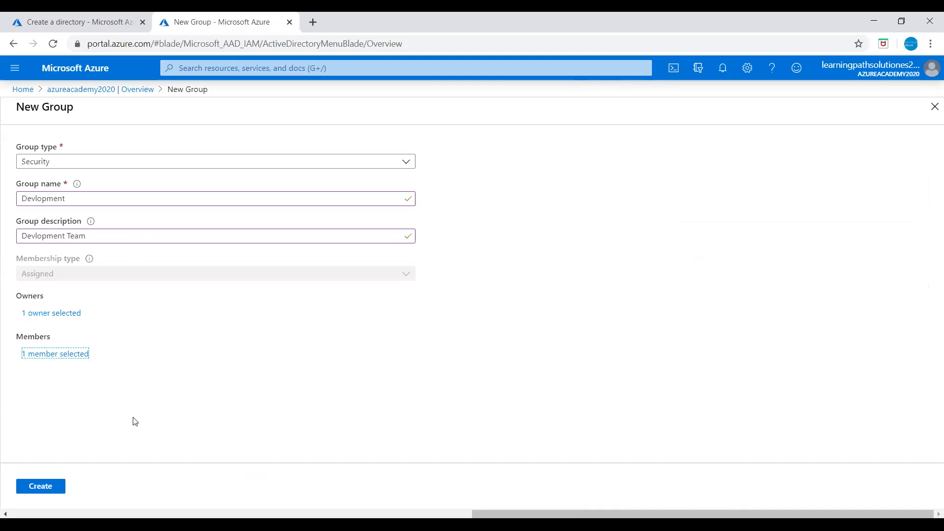
click(44, 491)
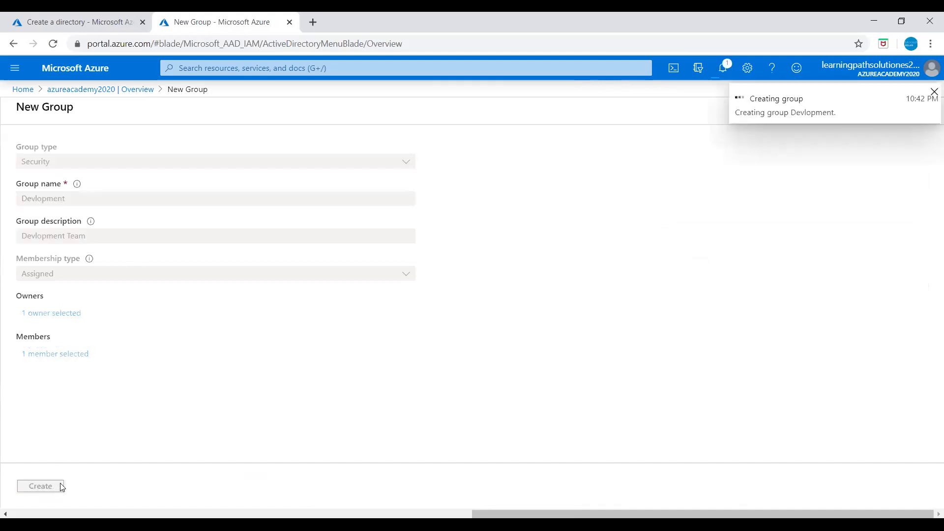
- Go back to the azureacademy2020 overview and dismiss the group-created notification
click(139, 94)
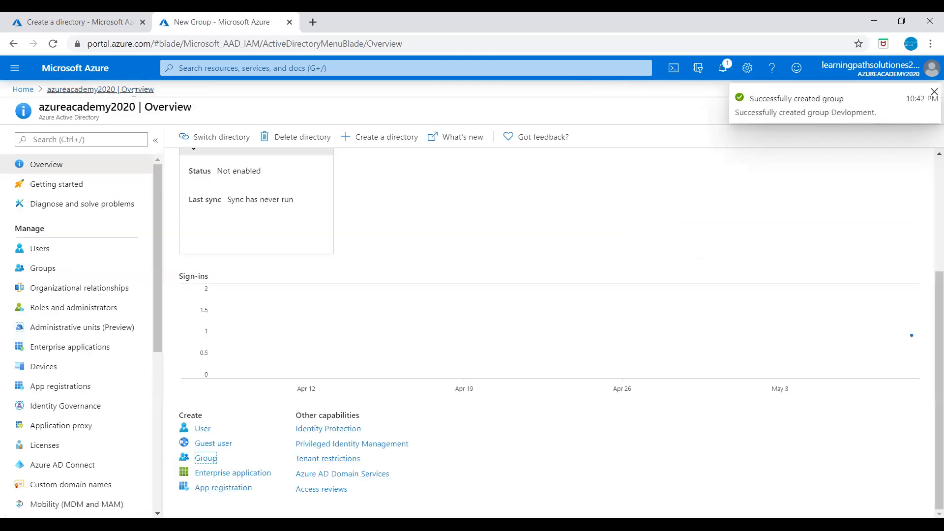
click(934, 92)
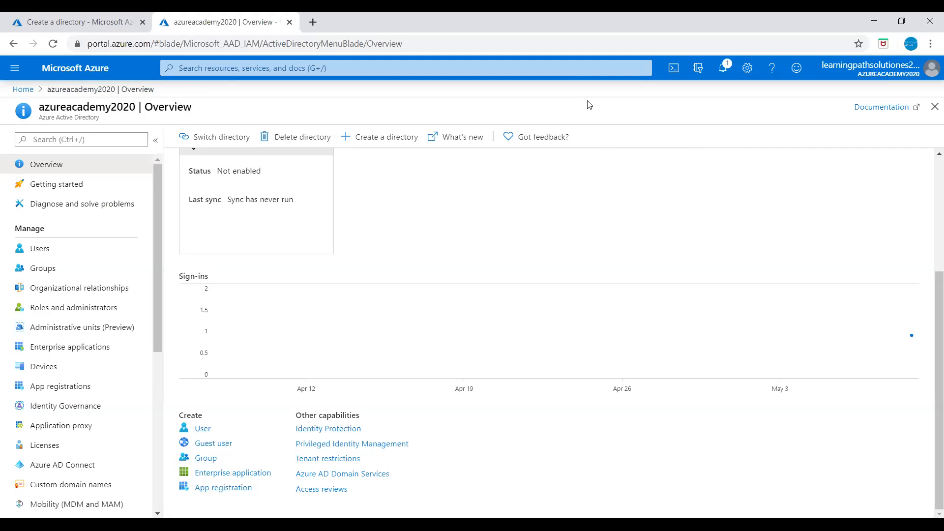
- Review the azureacademy2020 overview and its Delete directory check, then open the All groups list
drag(158, 245, 156, 323)
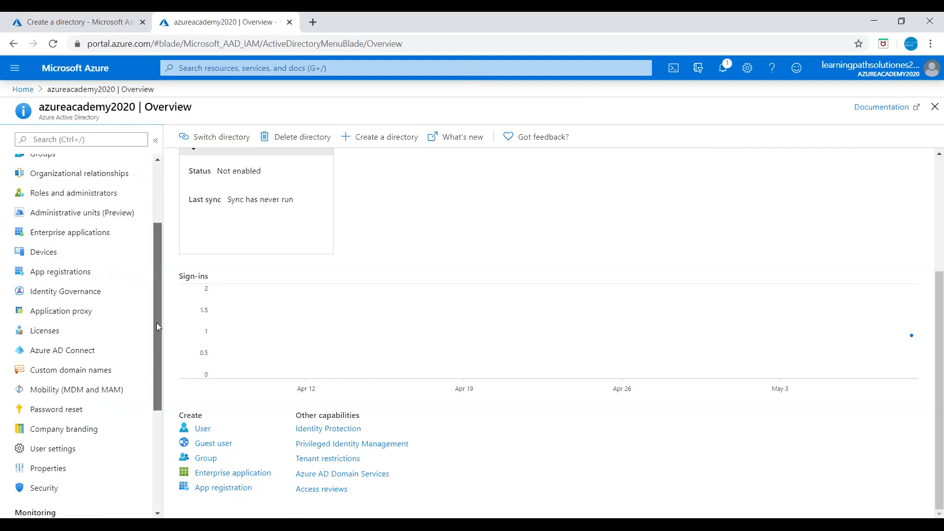
scroll(156, 368, down, 3)
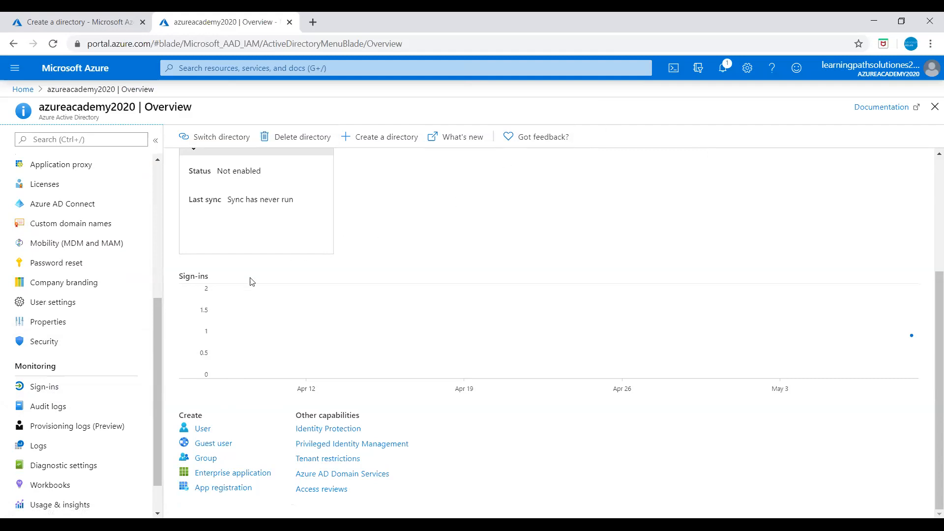
drag(157, 318, 172, 176)
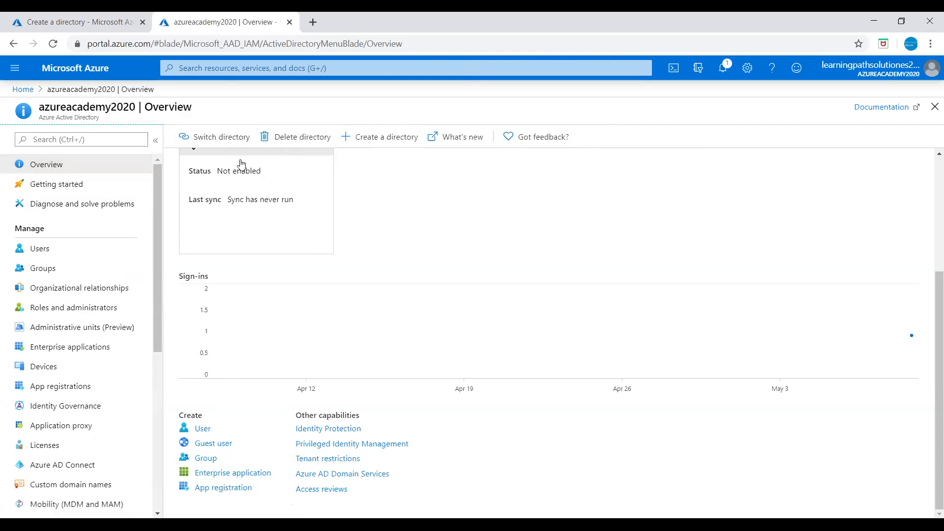
click(313, 137)
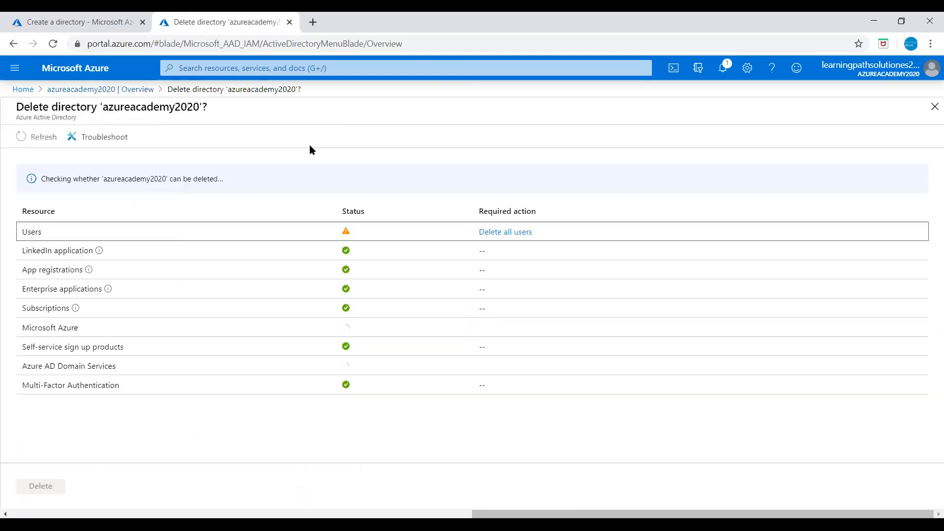
click(144, 89)
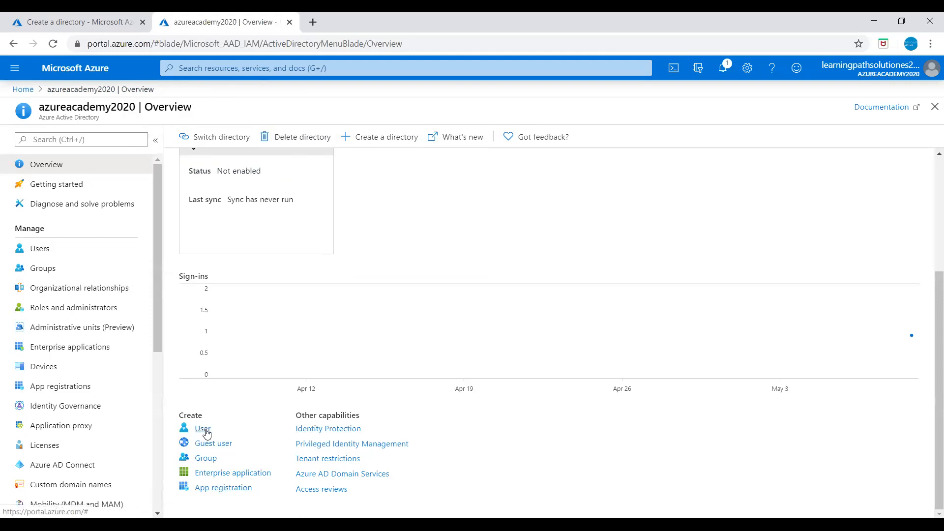
click(41, 270)
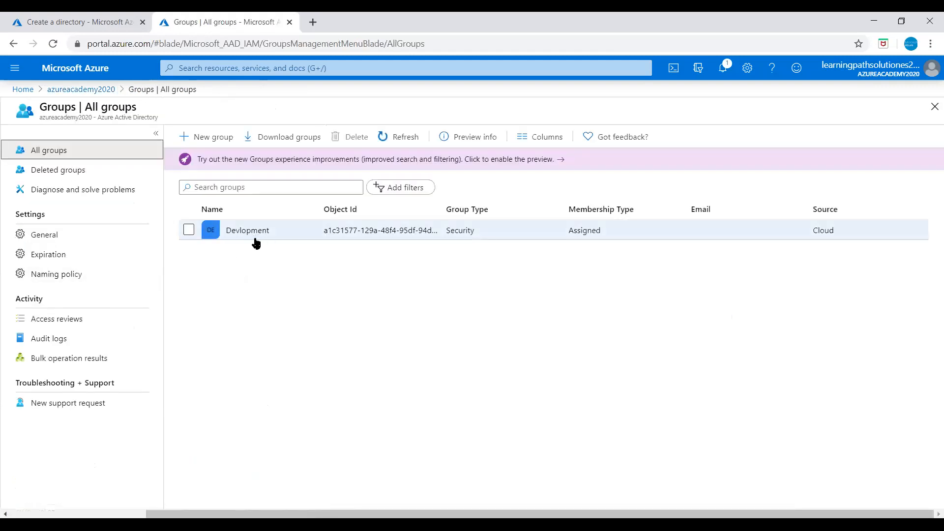
- Open the Devlopment group, check its single member, then view its Owners page
click(247, 235)
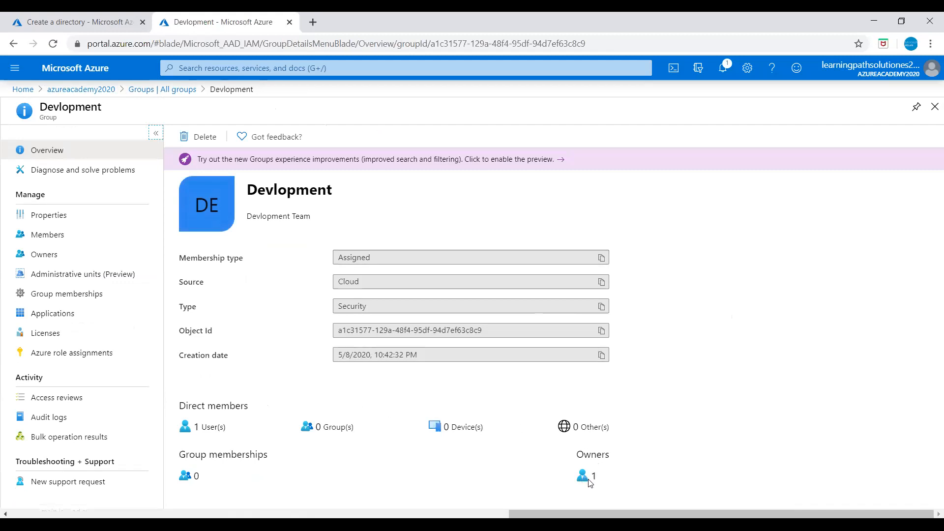
click(48, 238)
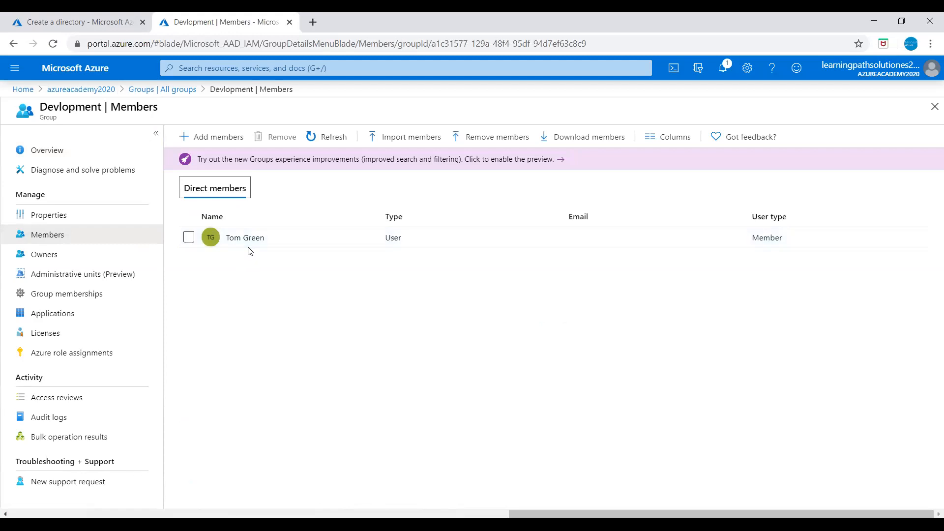
click(222, 143)
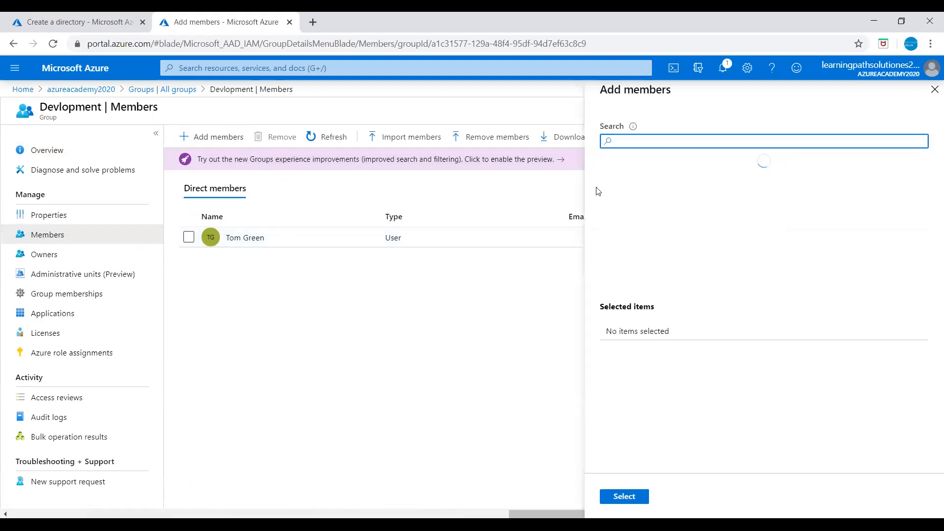
click(935, 90)
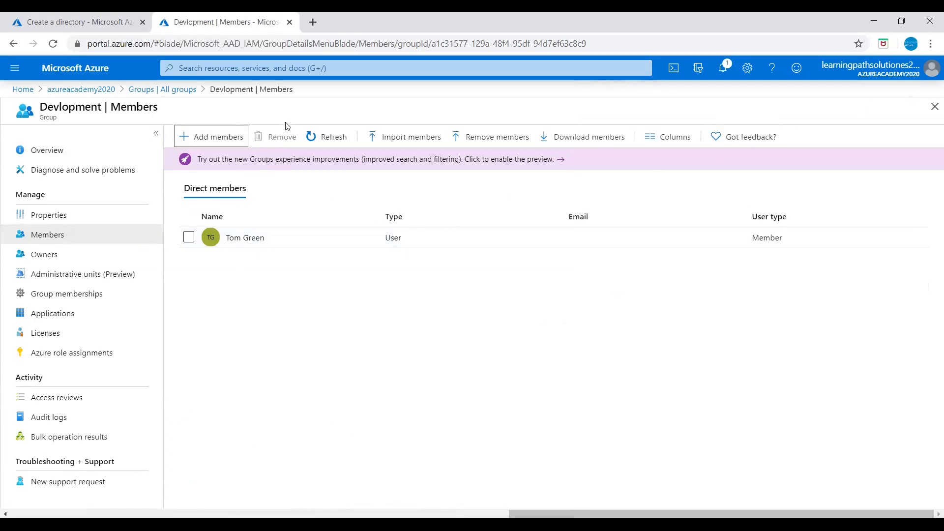
click(47, 254)
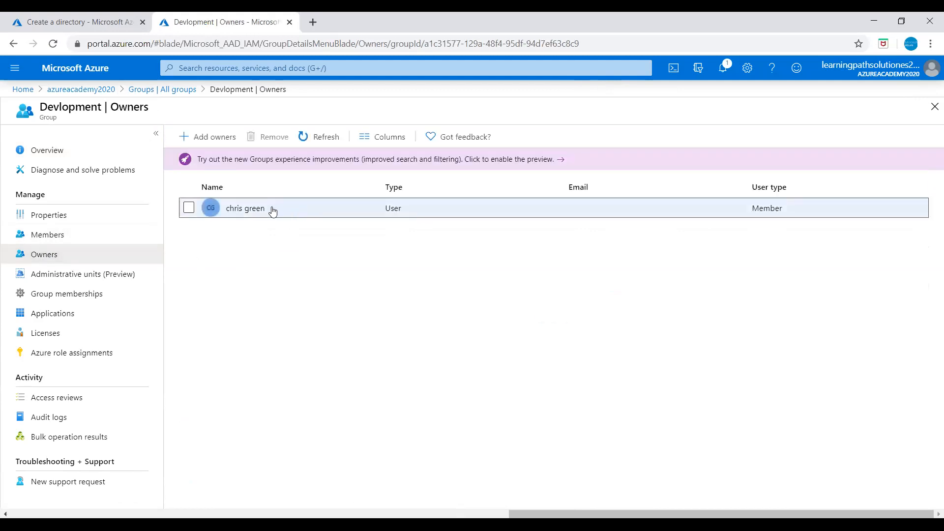
- Add the group's existing member as a new owner of Devlopment
click(213, 137)
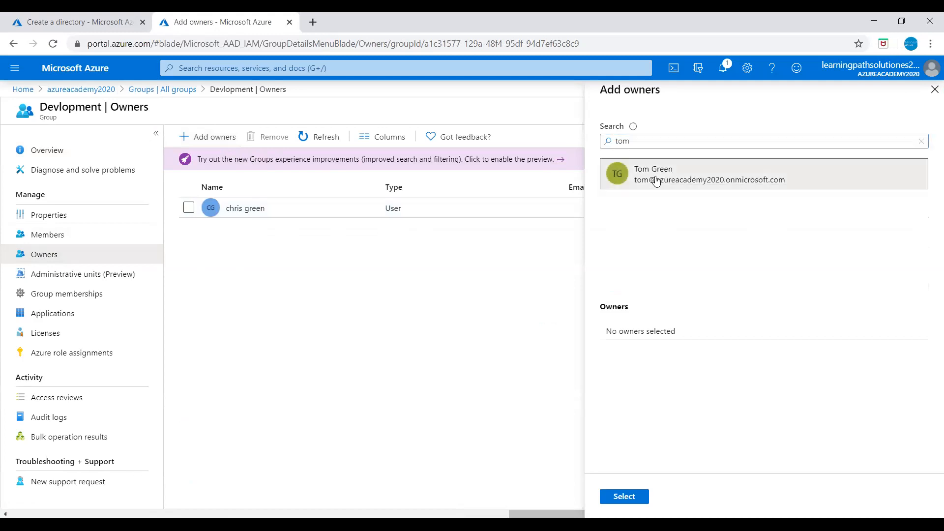
click(656, 181)
click(626, 498)
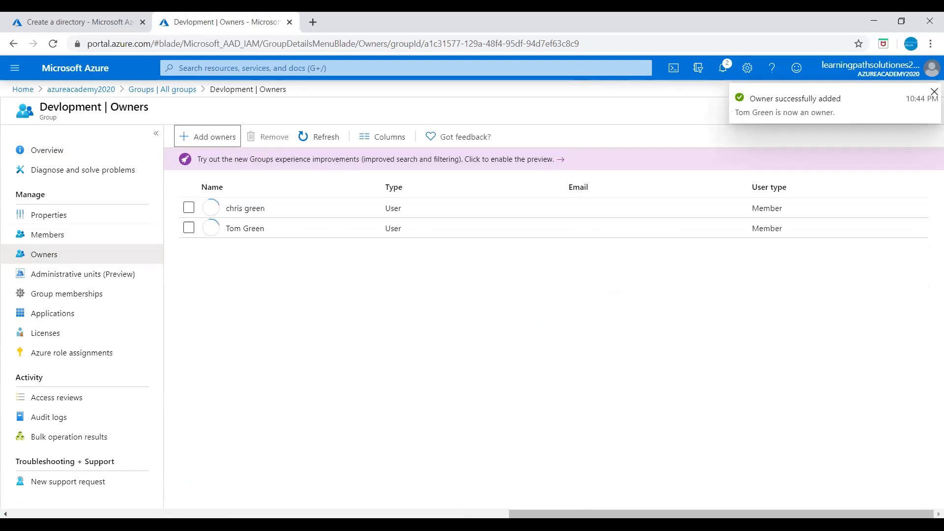
click(933, 93)
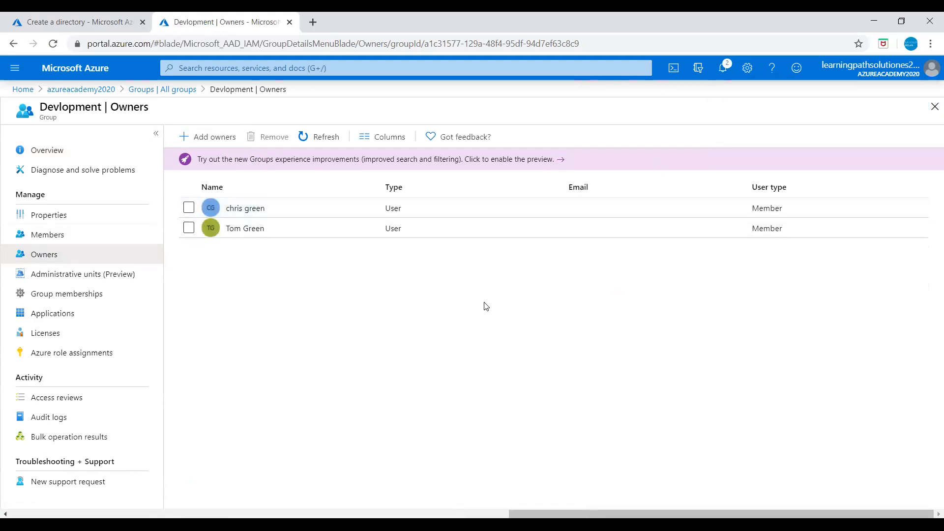
- Remove the original owner, then return through All groups to the directory overview
click(189, 208)
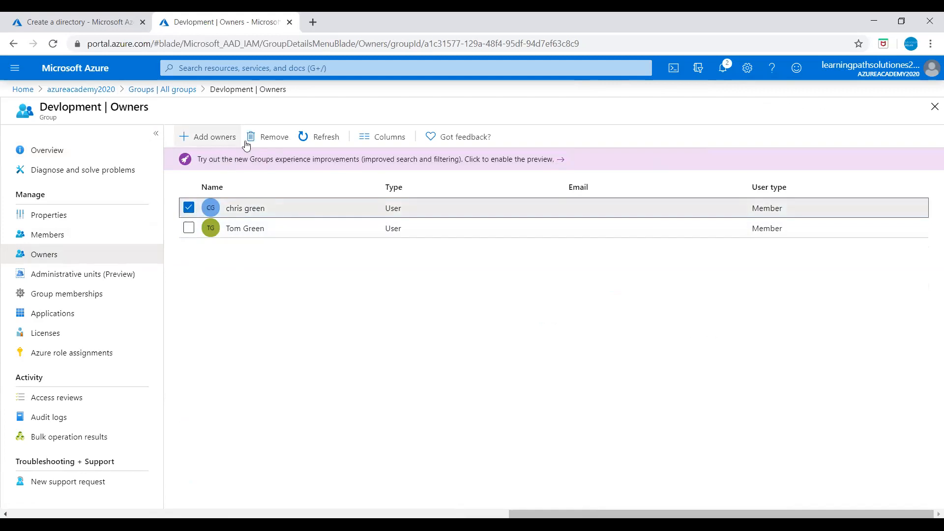
click(271, 137)
click(203, 196)
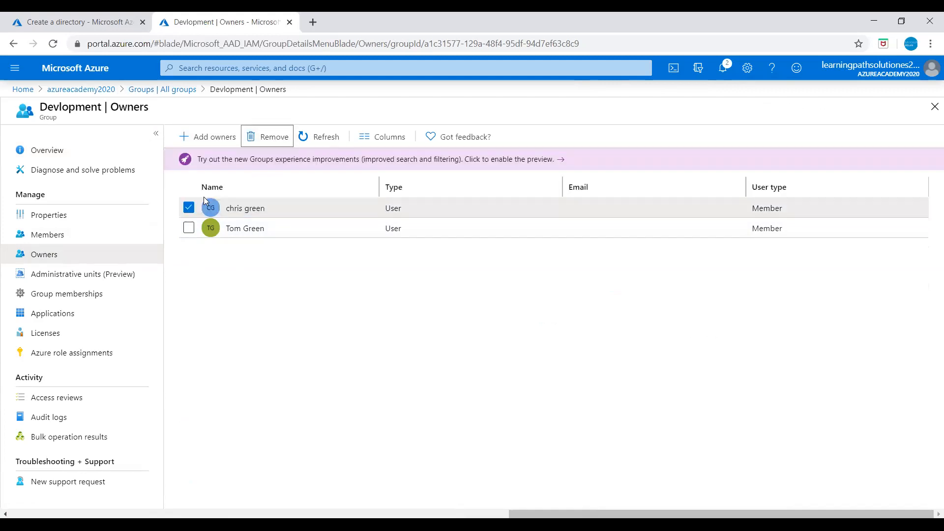
click(163, 91)
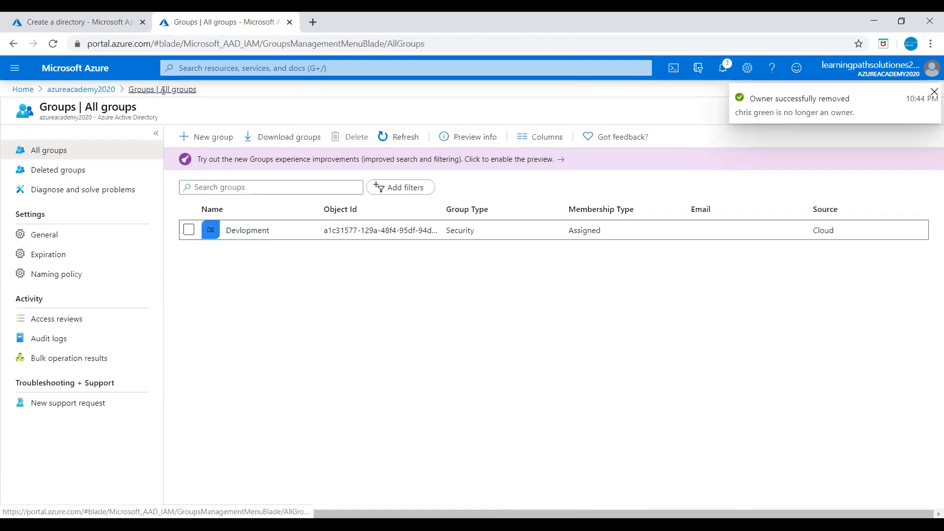
click(81, 89)
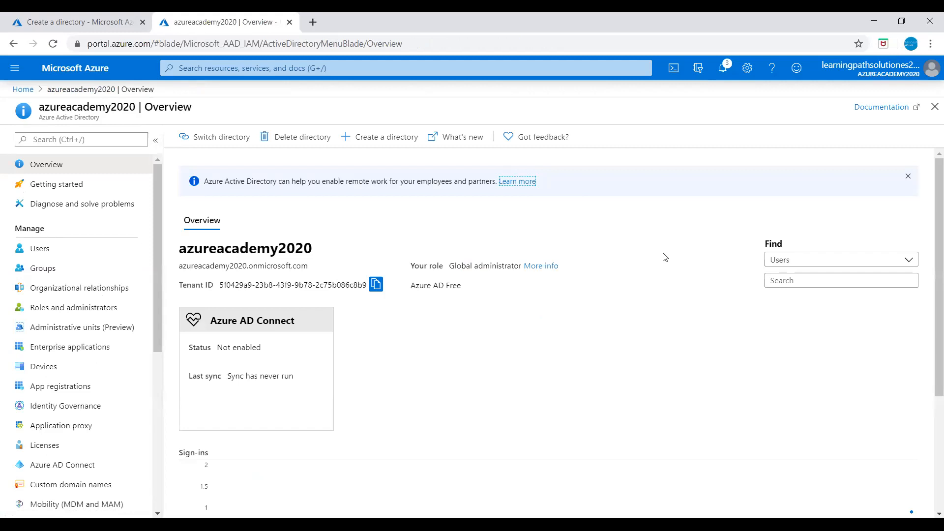
- Scroll the azureacademy2020 overview and open the All users list showing its three members
scroll(645, 300, down, 4)
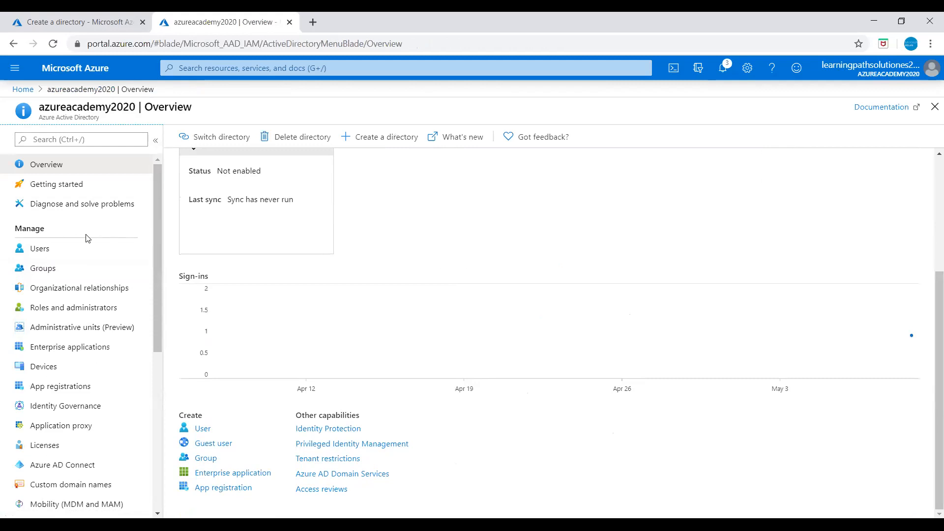
click(41, 254)
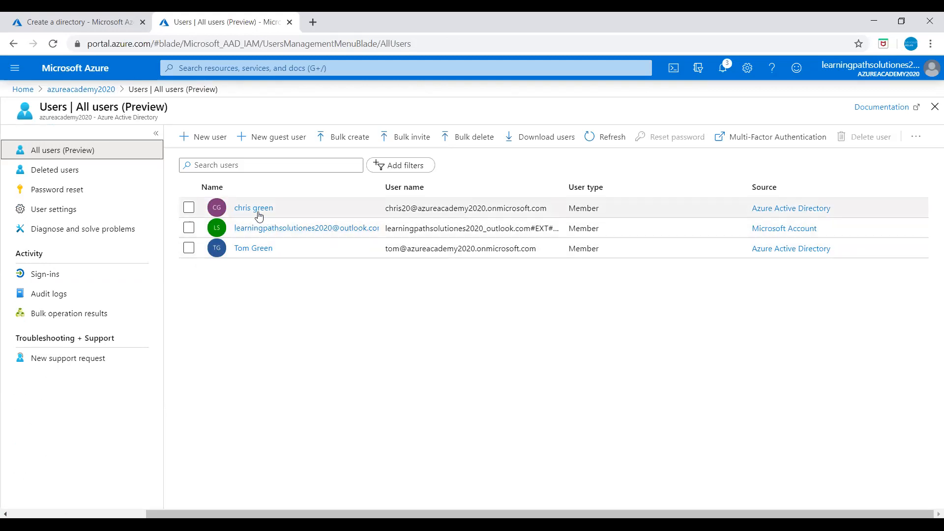
- Delete the former group owner's user account, leaving two users, and return to the azureacademy2020 overview
click(190, 209)
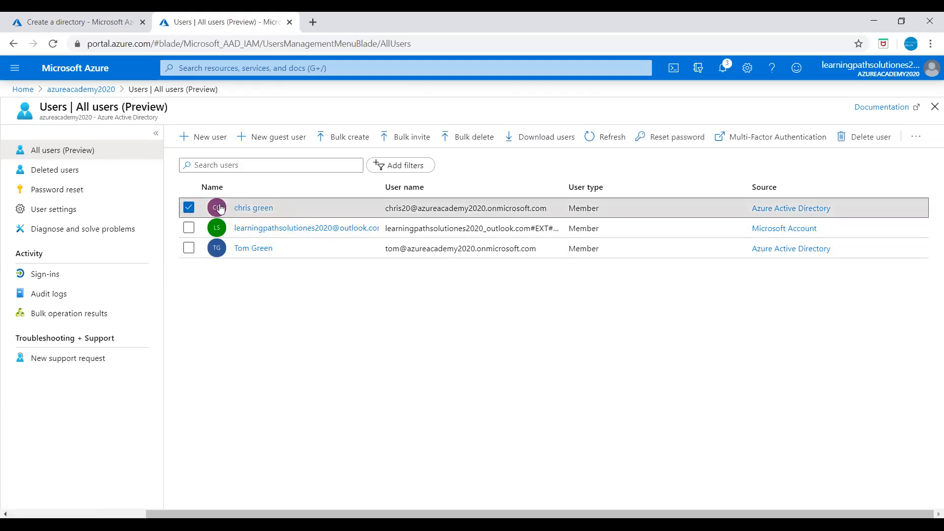
click(189, 208)
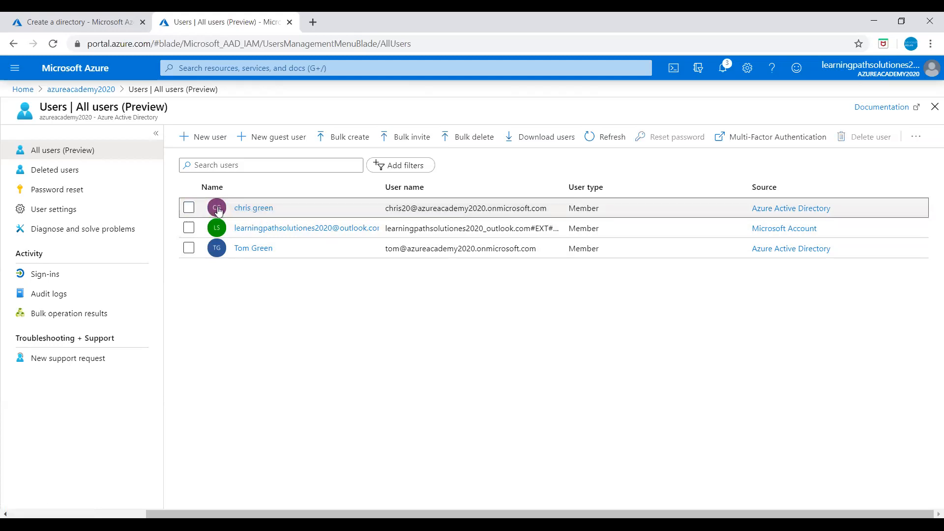
click(189, 209)
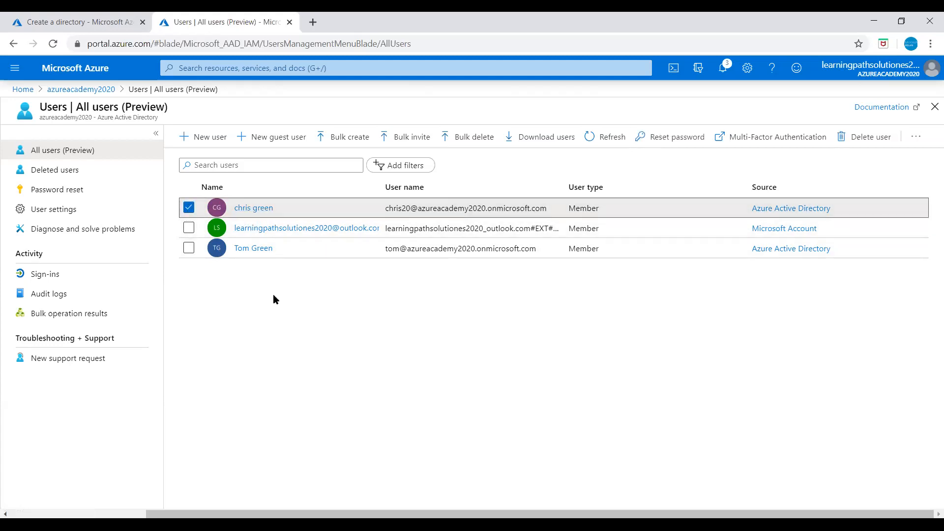
click(873, 140)
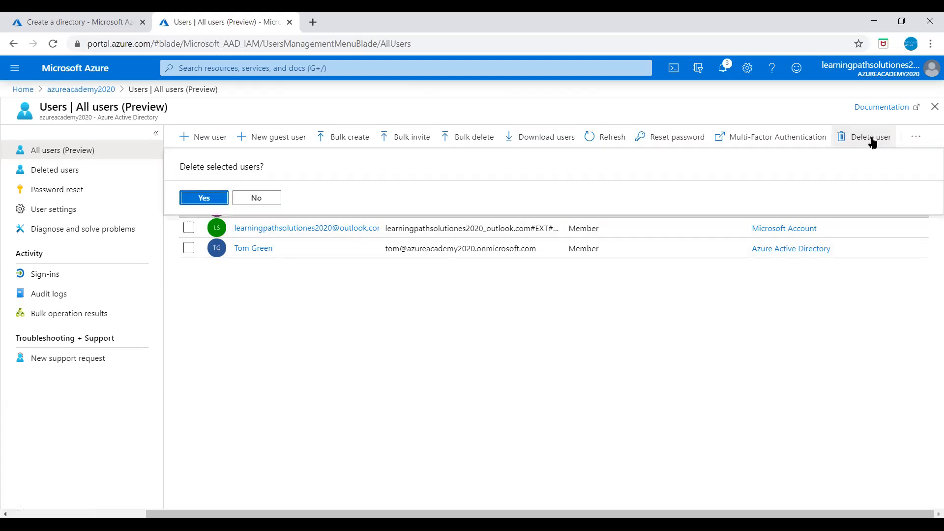
click(200, 200)
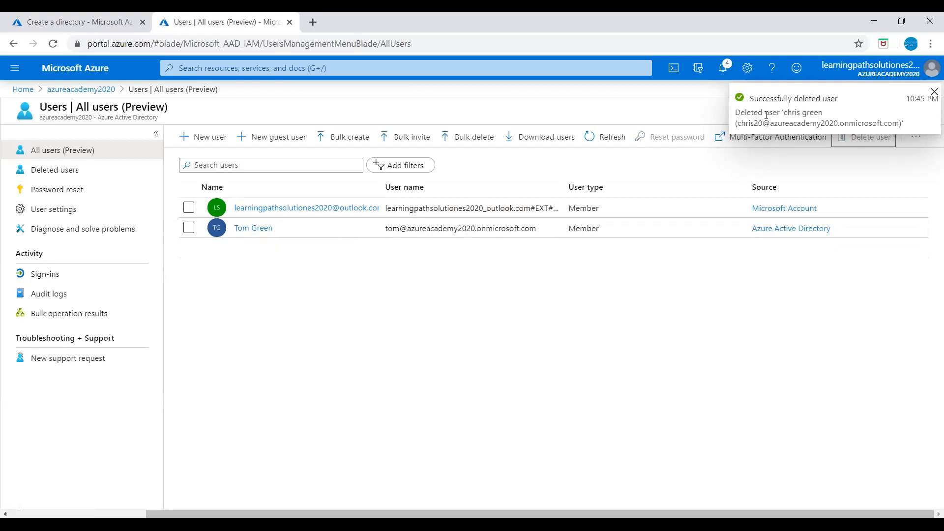
click(462, 375)
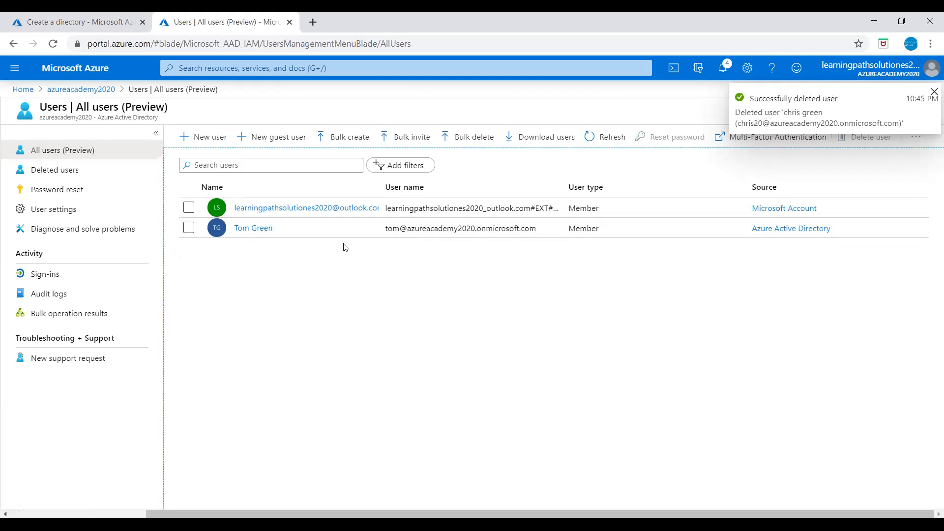
click(83, 90)
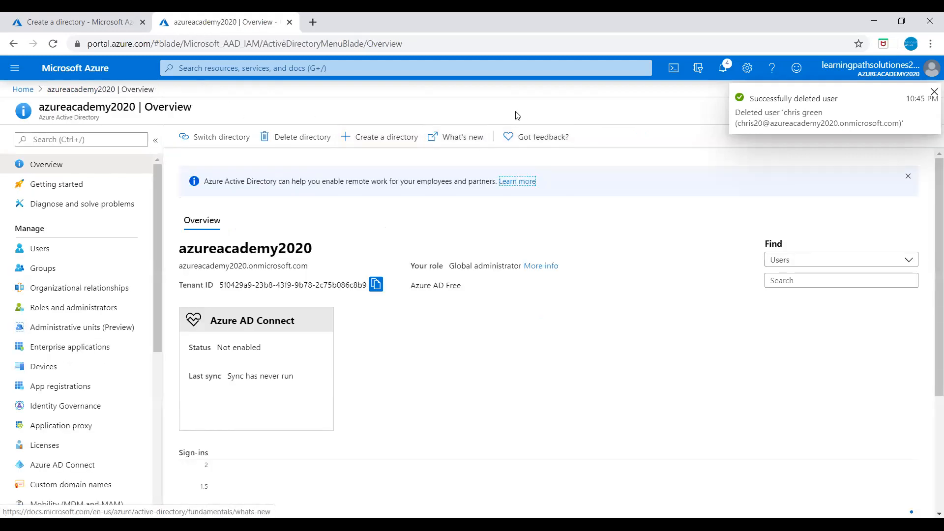